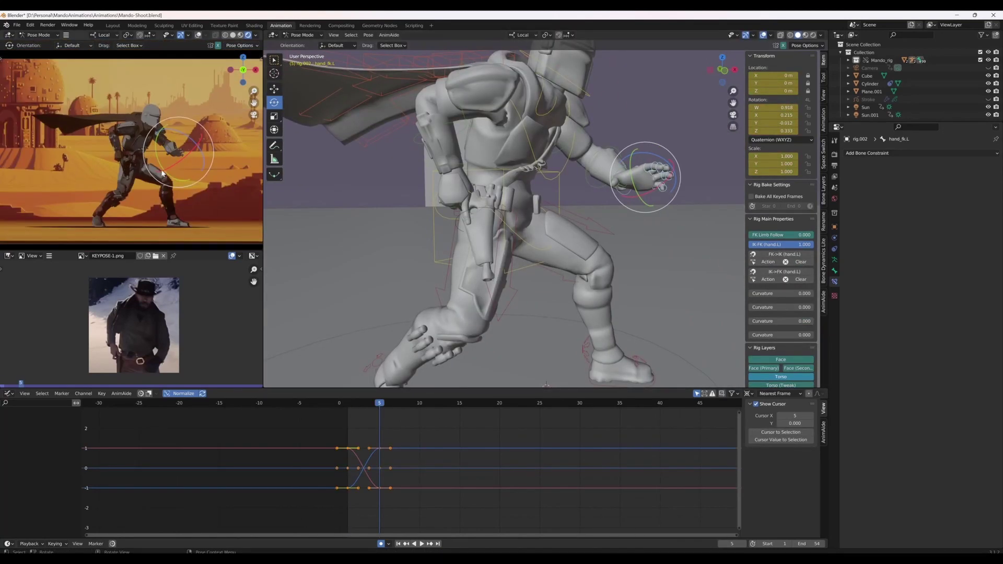
Key every bone of the rig, then key the pose again at frame 10 and play it back.
key(a)
key(k)
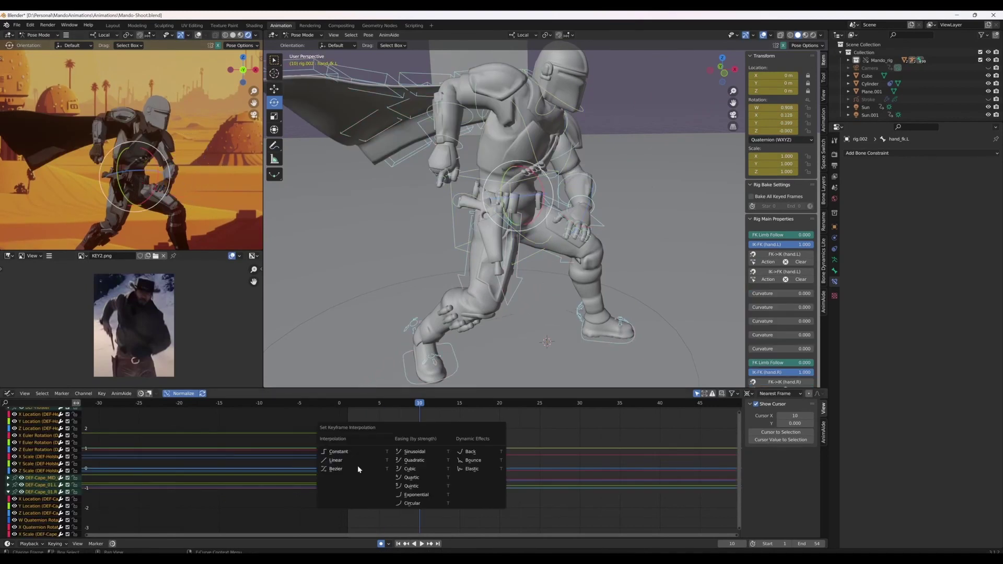
click(419, 403)
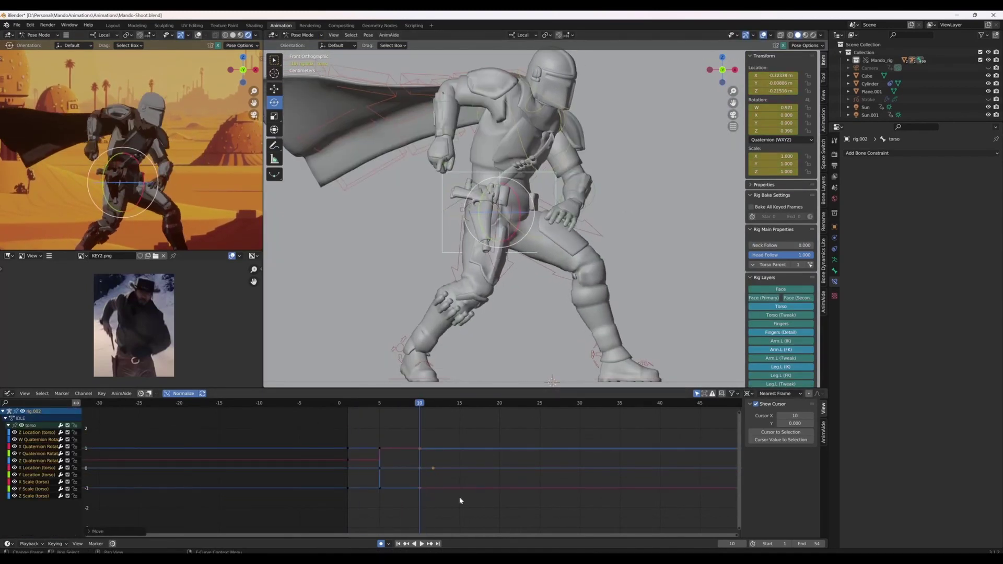
key(i)
key(space)
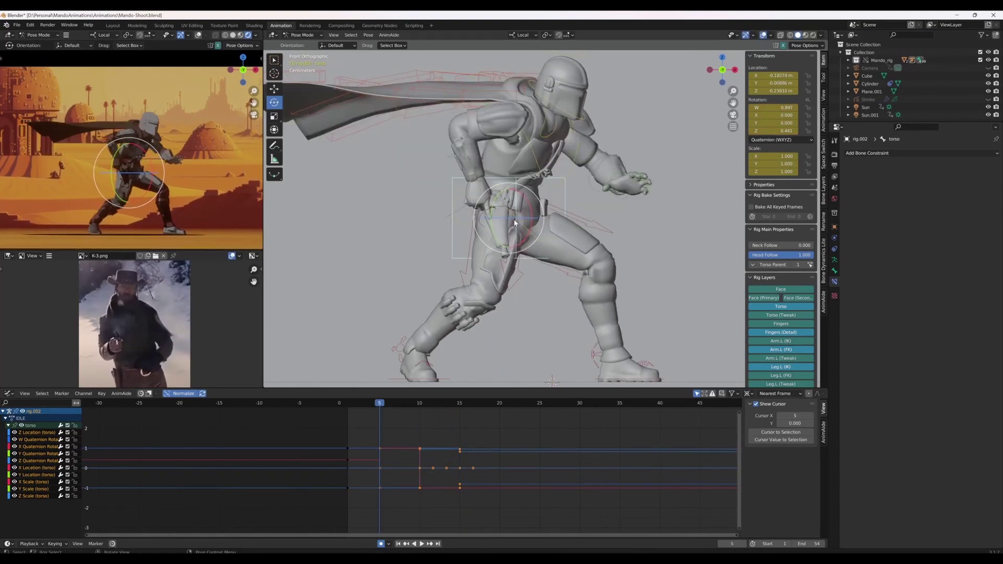
Key the pose at frame 15 and rotate the torso into a deeper crouch.
key(shift+e)
key(Down)
key(r)
click(560, 249)
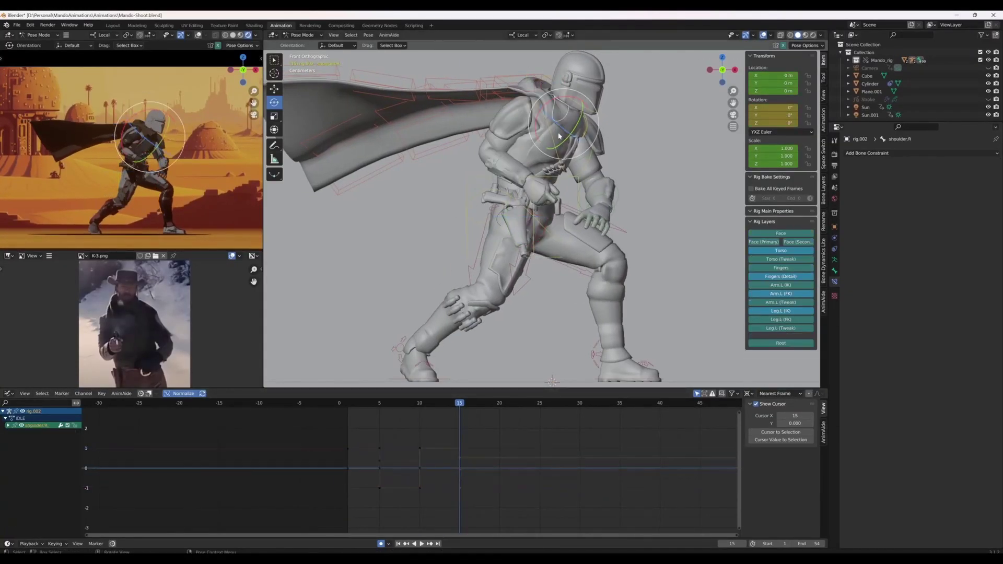
Twist the torso around local Z and rotate the left upper arm, viewed from behind.
key(Escape)
key(r)
key(z)
click(543, 194)
click(567, 154)
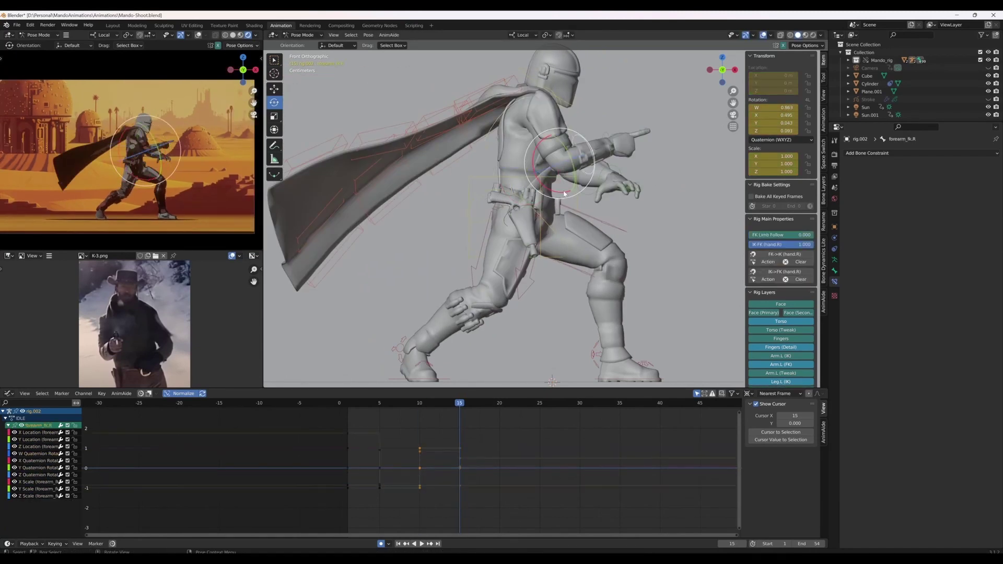
middle_drag(567, 154, 502, 157)
scroll(562, 142, up, 4)
click(722, 74)
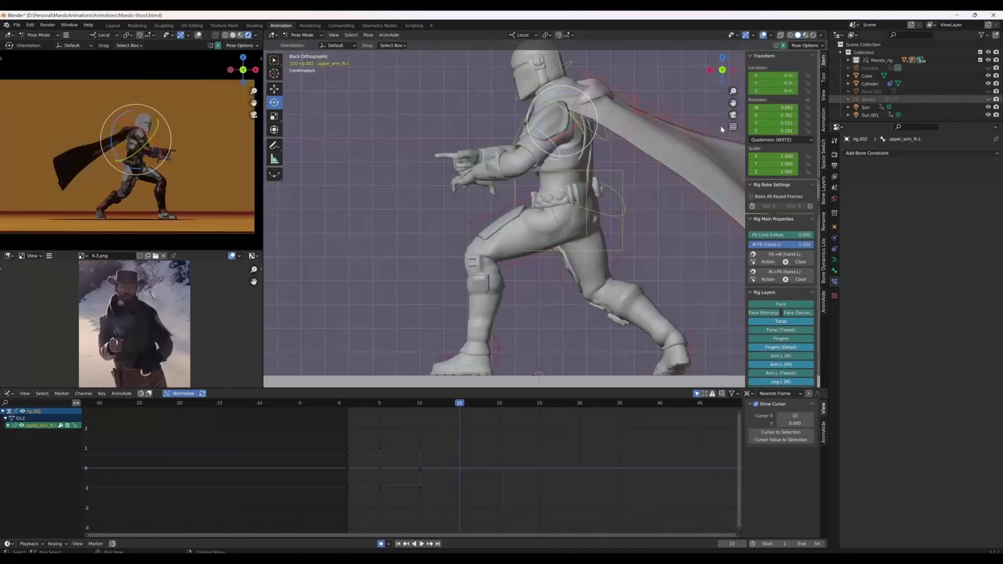
click(599, 124)
Rotate the right upper arm forward and key the full pose at frame 20.
click(549, 215)
key(Down)
middle_drag(549, 214, 502, 173)
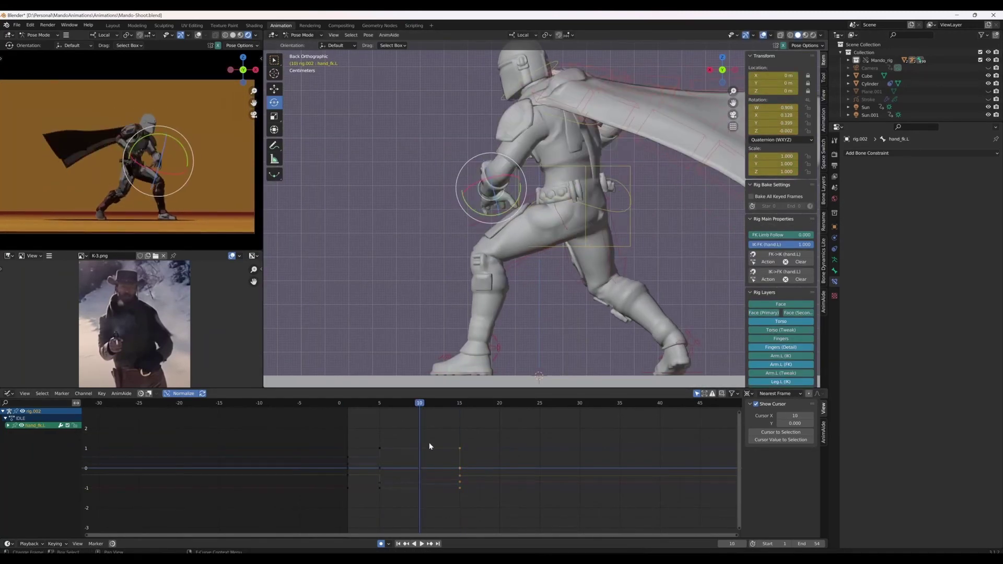
scroll(503, 167, up, 3)
scroll(503, 166, down, 4)
click(575, 167)
middle_drag(575, 167, 586, 162)
key(Up)
key(Up)
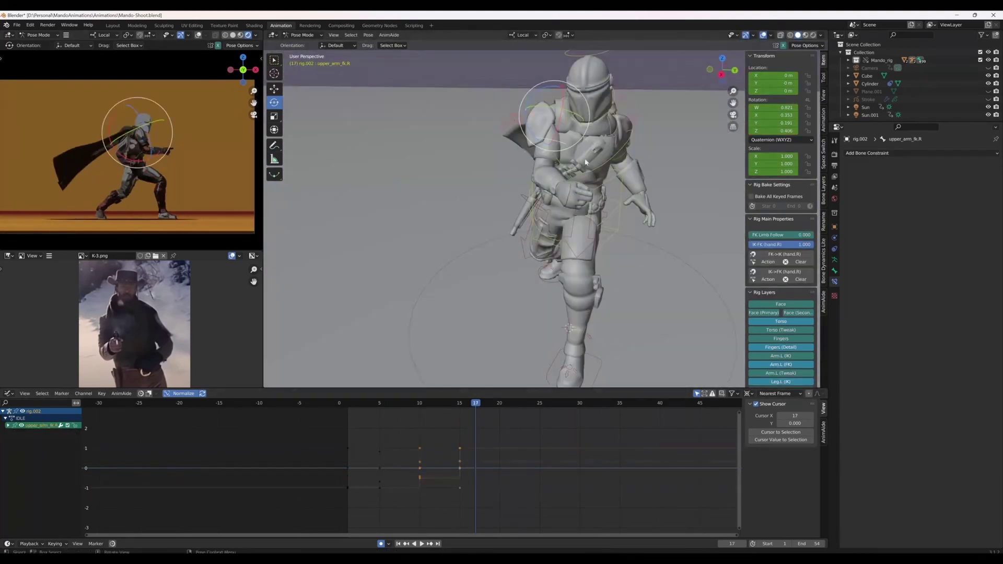
key(Return)
key(a)
key(space)
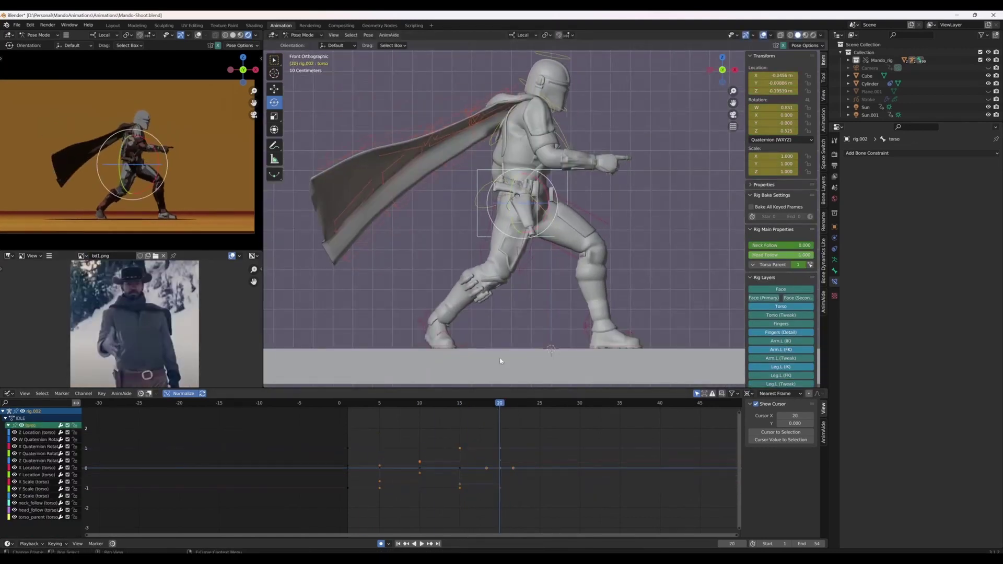
Rotate the right forearm and curl the right ring finger inward.
click(542, 129)
click(610, 189)
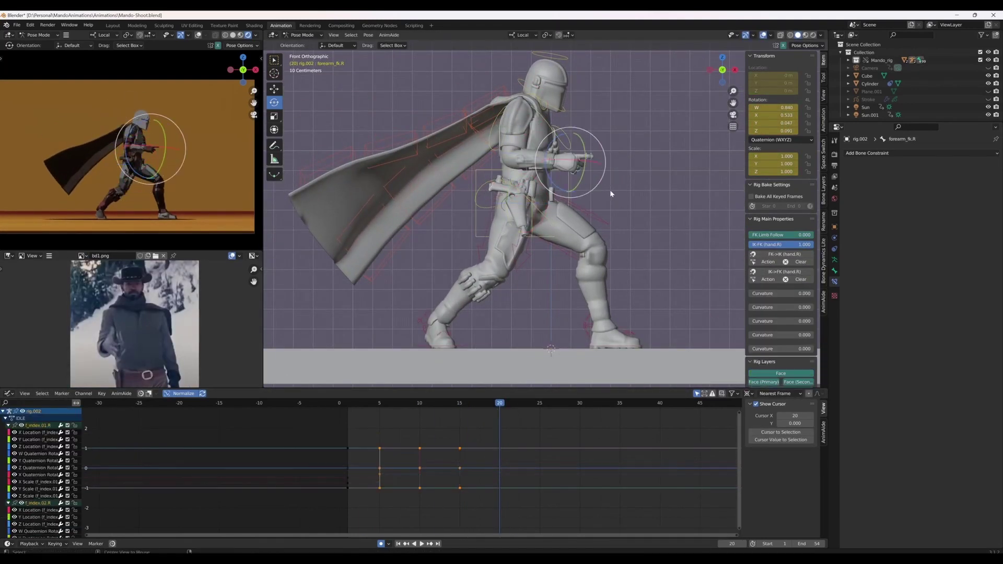
middle_drag(610, 189, 648, 112)
scroll(523, 167, up, 4)
click(552, 148)
click(648, 113)
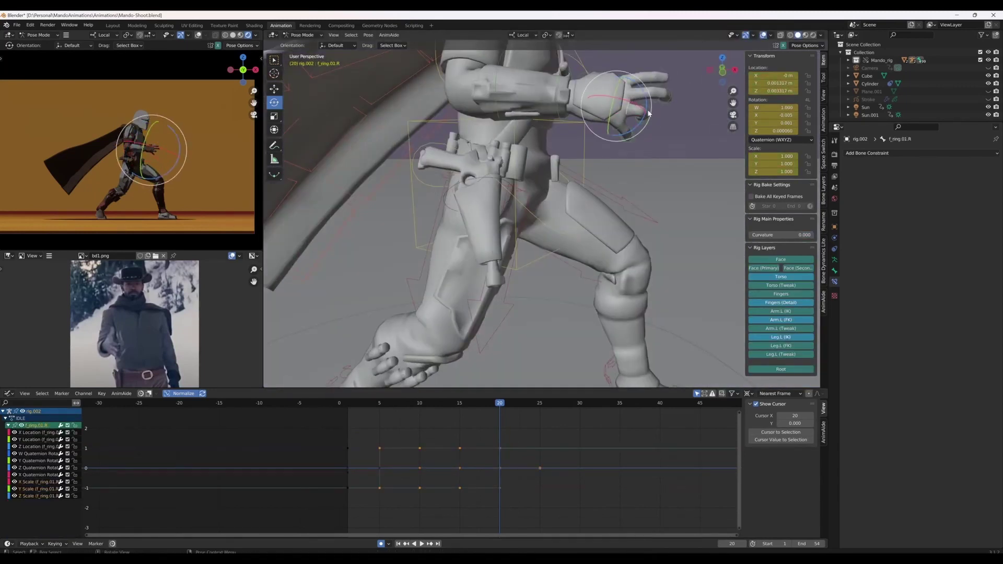
drag(663, 113, 655, 123)
middle_drag(656, 123, 470, 127)
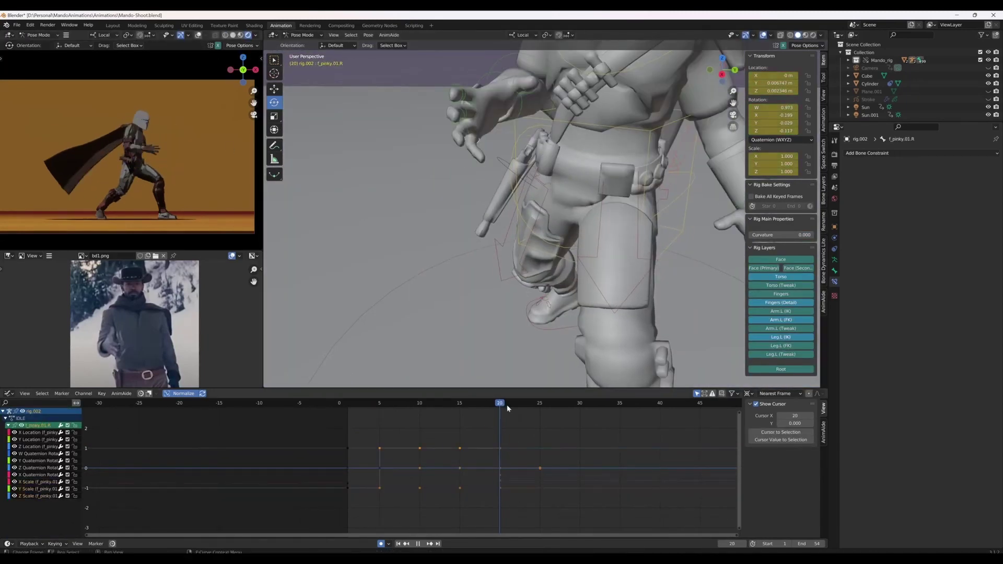
Slide the right palm's group of keyframes later in time and check the timing.
middle_drag(501, 261, 450, 245)
click(525, 109)
drag(515, 412, 500, 488)
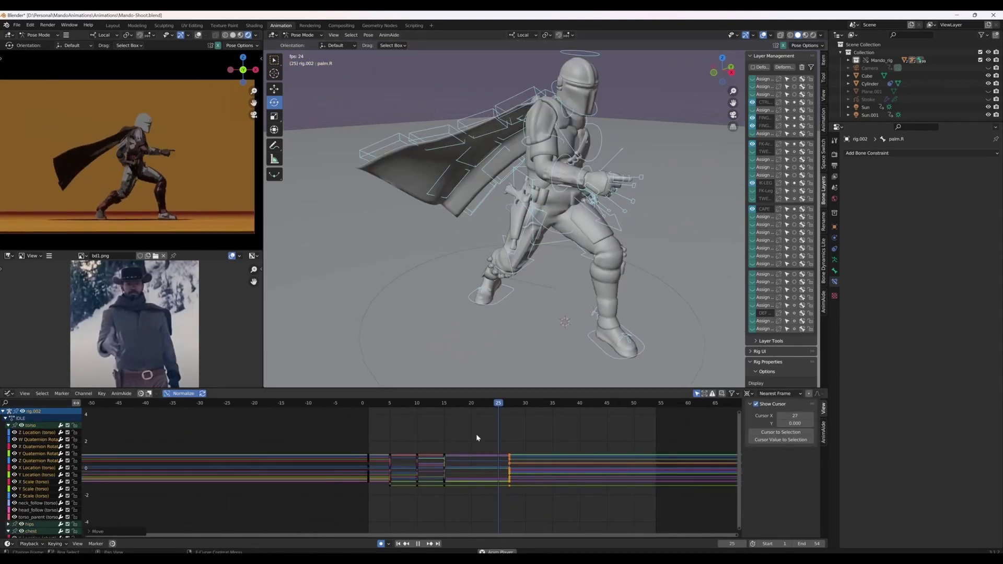
key(g)
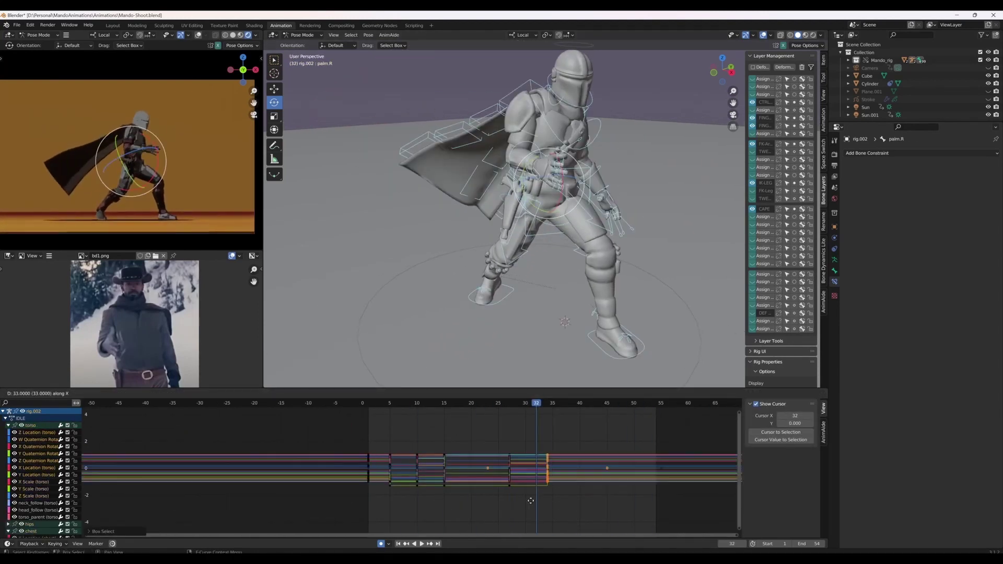
click(445, 425)
key(space)
Show the BD2.png reference and rotate the left forearm to match it.
click(99, 276)
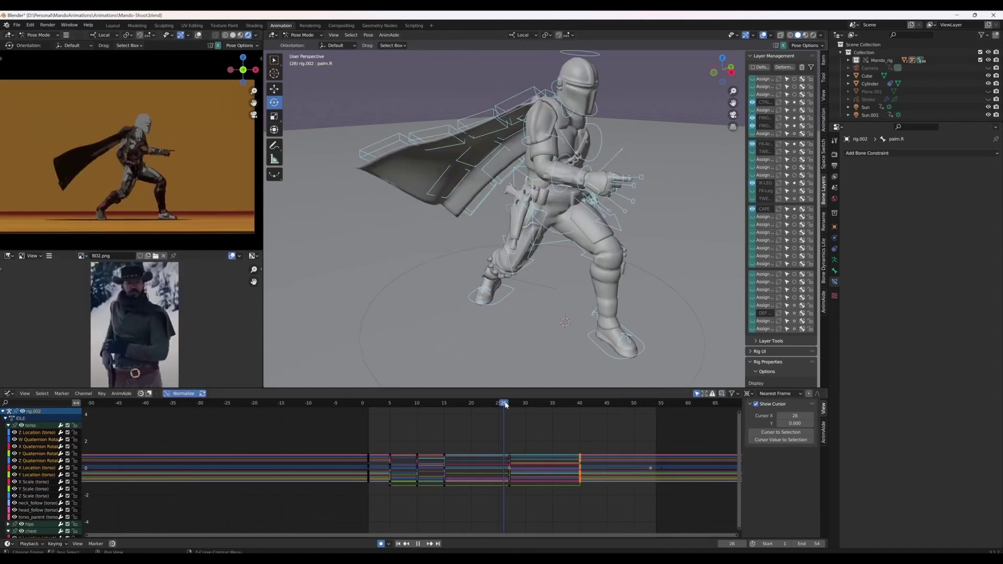
click(574, 161)
click(601, 185)
key(r)
click(552, 404)
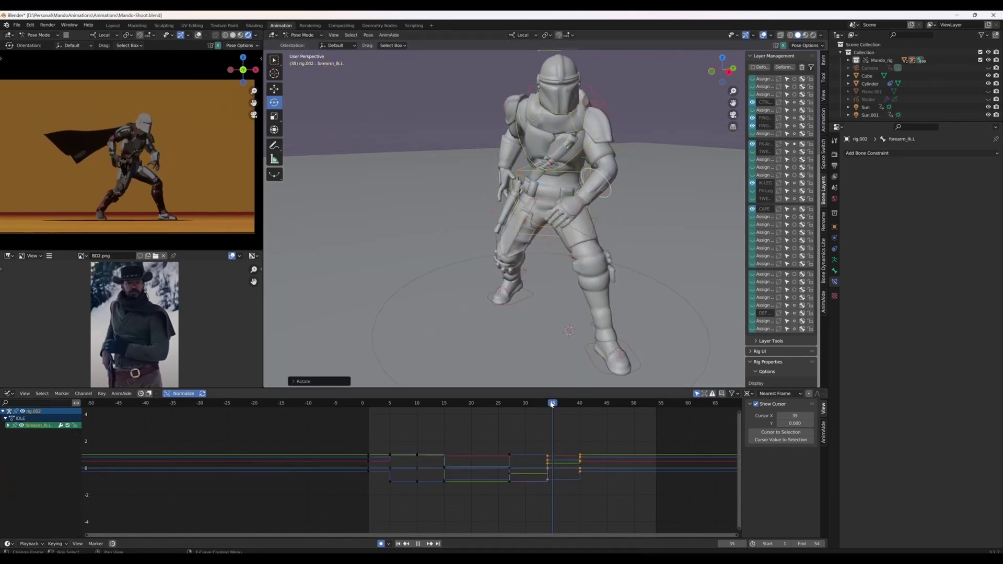
click(527, 412)
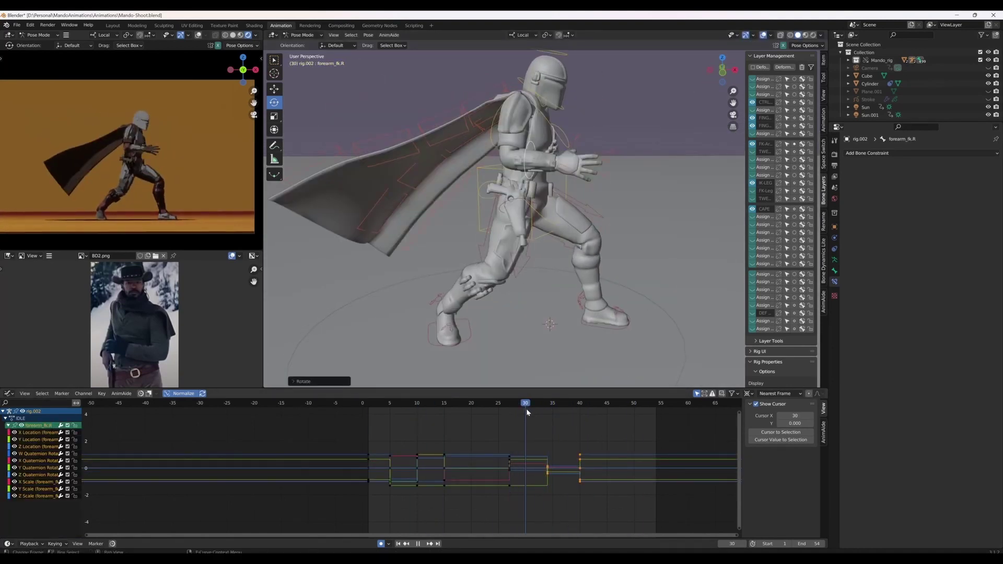
key(space)
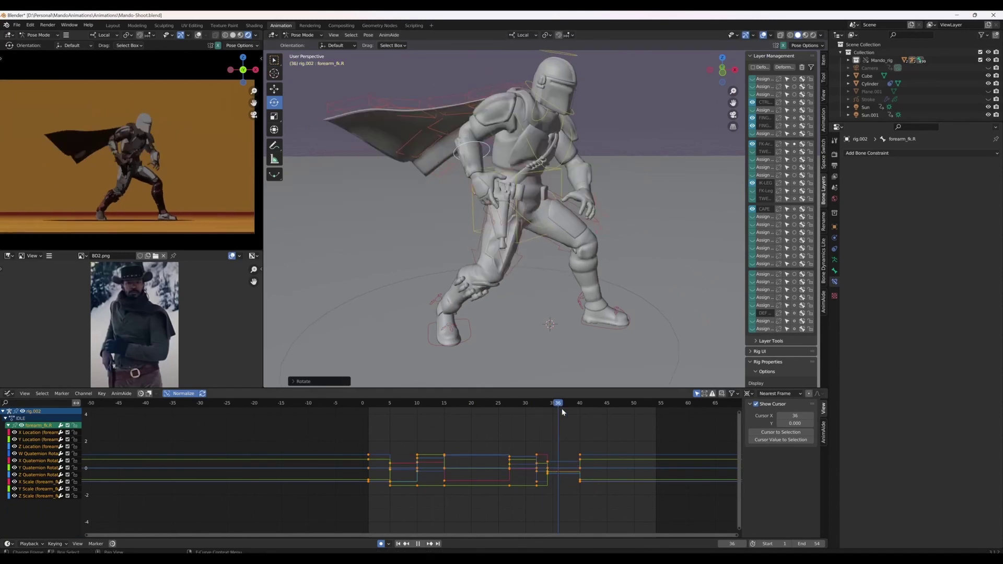
Bend the chest forward around its local X axis.
click(523, 183)
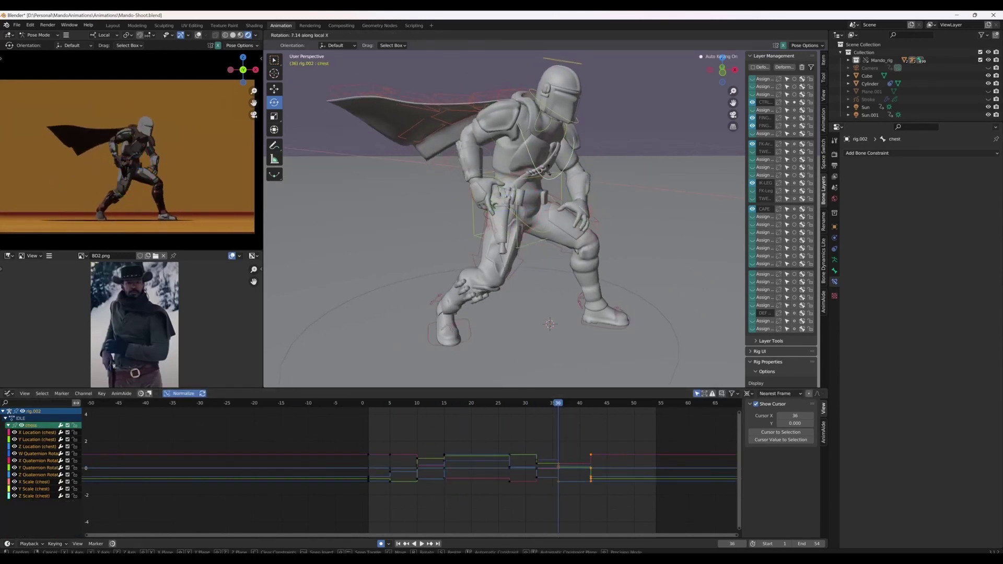
key(space)
key(space)
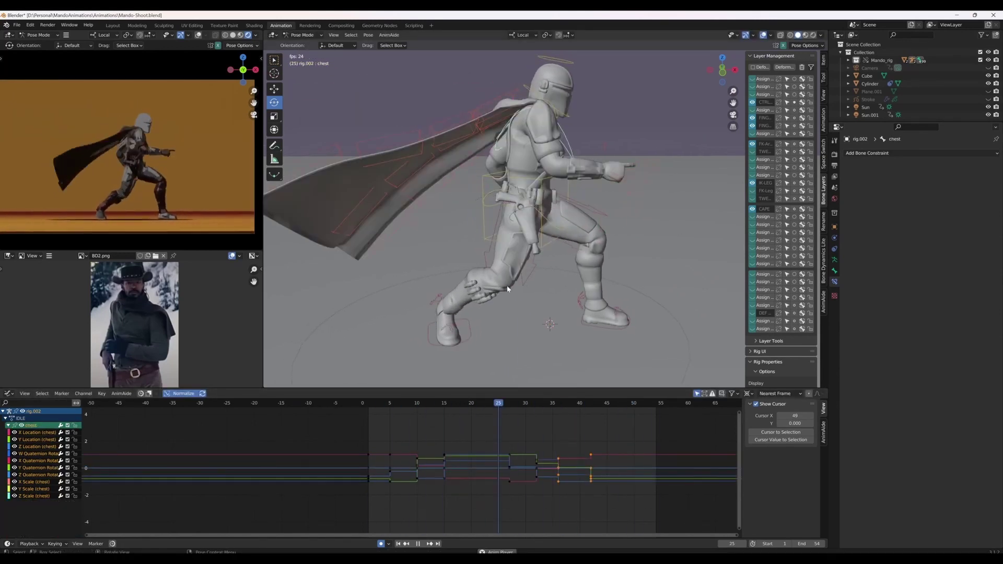
click(519, 243)
key(space)
click(523, 183)
key(r)
key(x)
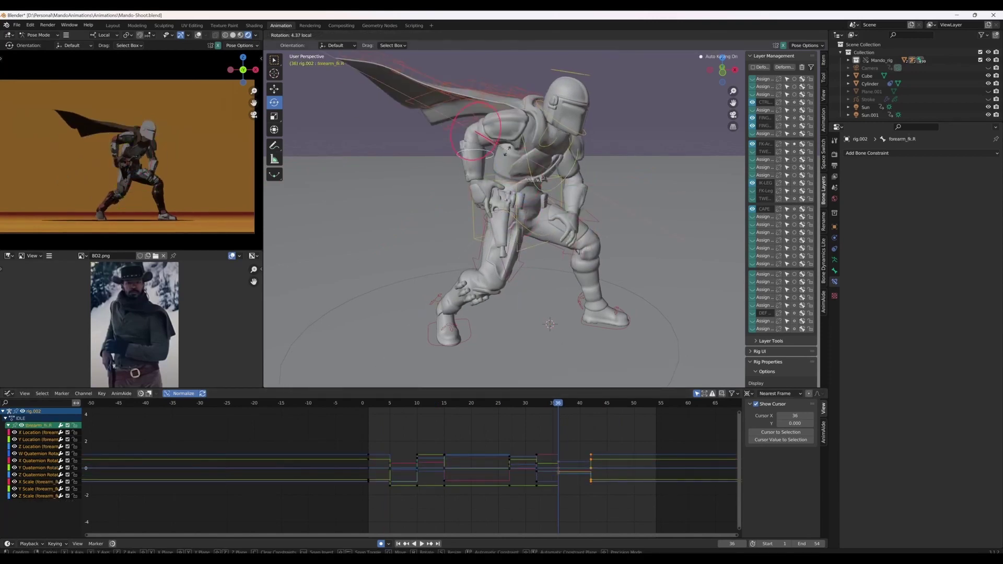
click(507, 152)
From the front view, move the torso and twist the chest into position.
key(space)
click(481, 167)
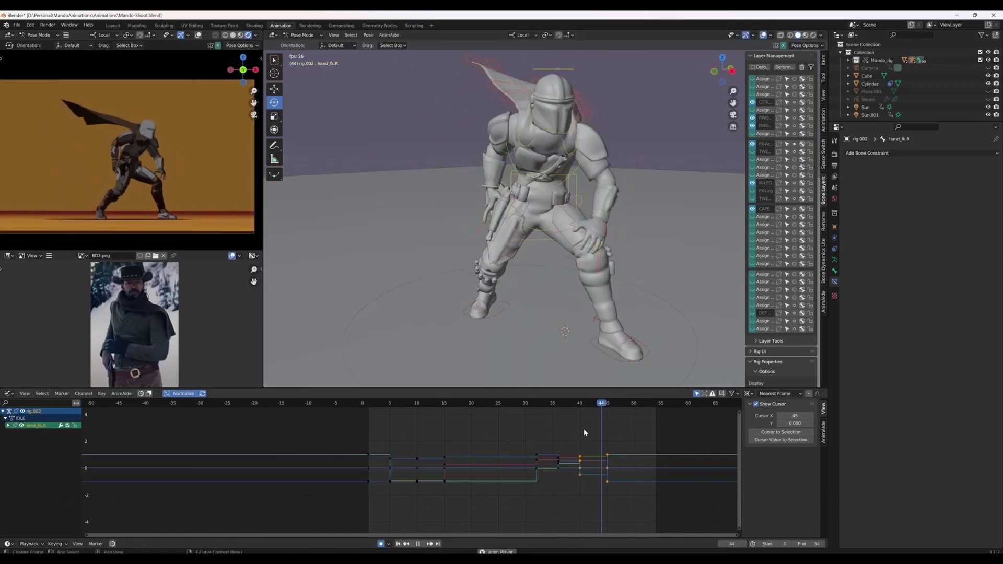
key(KP_1)
click(547, 246)
key(space)
key(g)
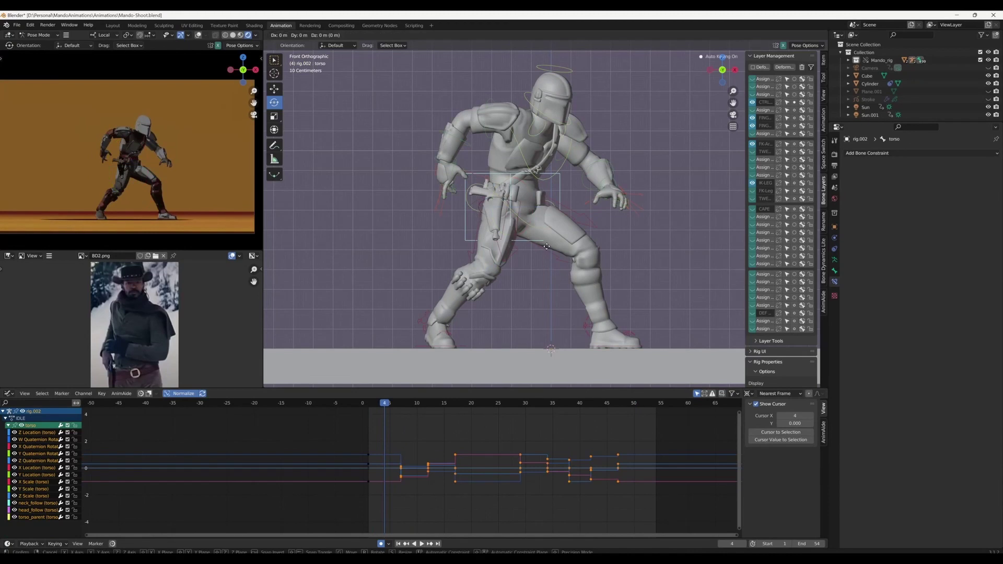
key(Escape)
click(512, 156)
drag(512, 156, 504, 149)
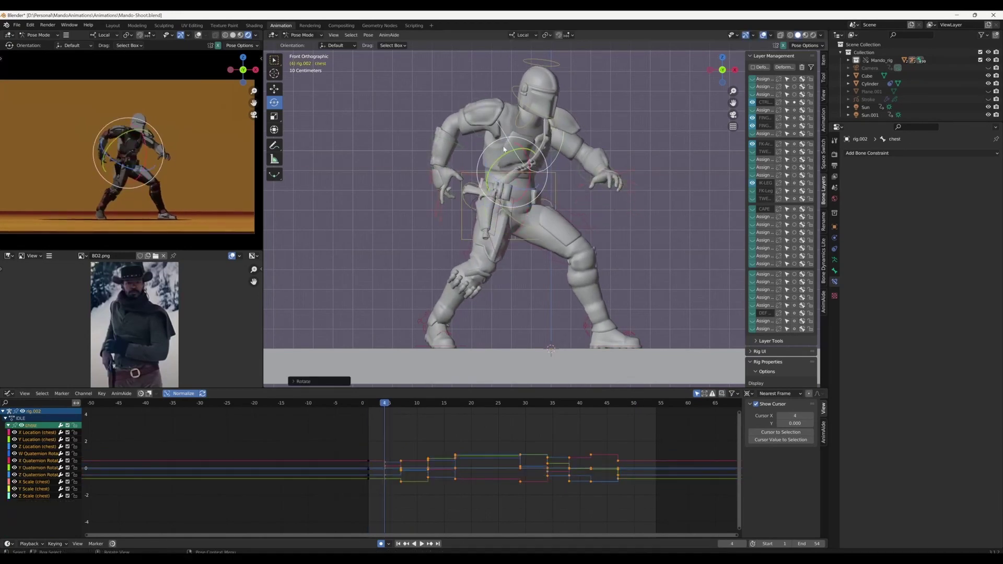
Shift the torso along local X and rotate the right upper arm.
click(546, 194)
key(g)
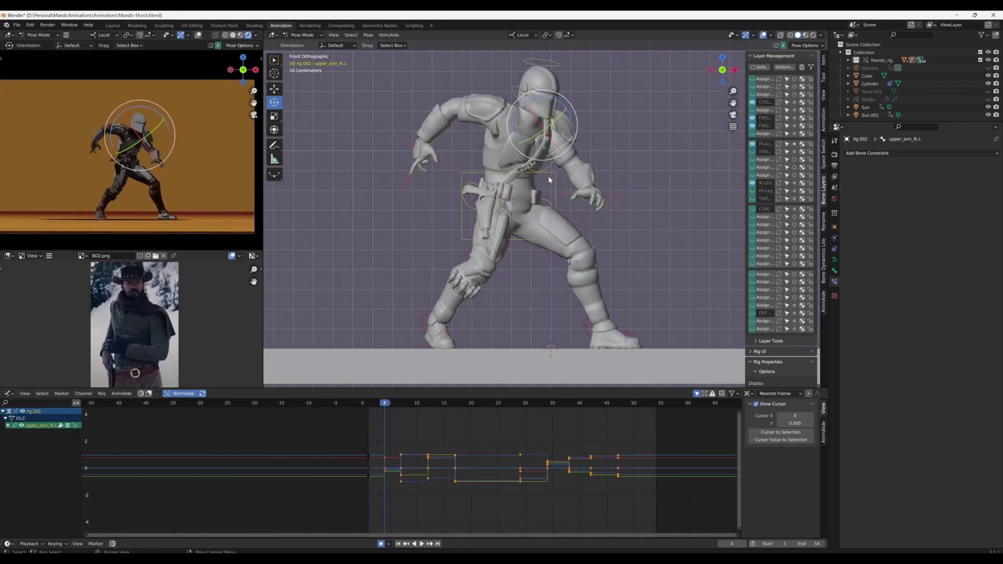
key(x)
click(544, 192)
click(518, 178)
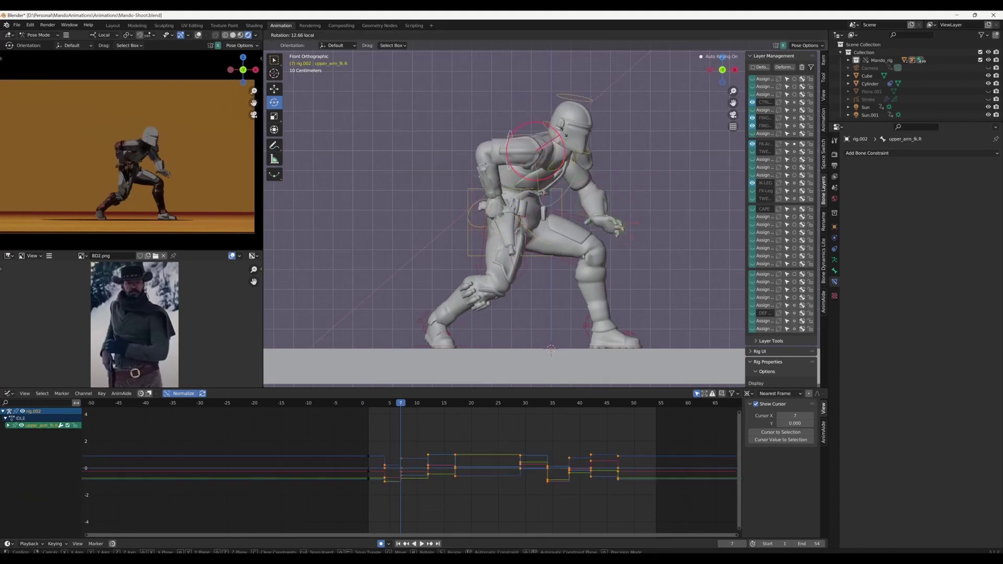
key(Up)
key(Up)
click(542, 175)
key(space)
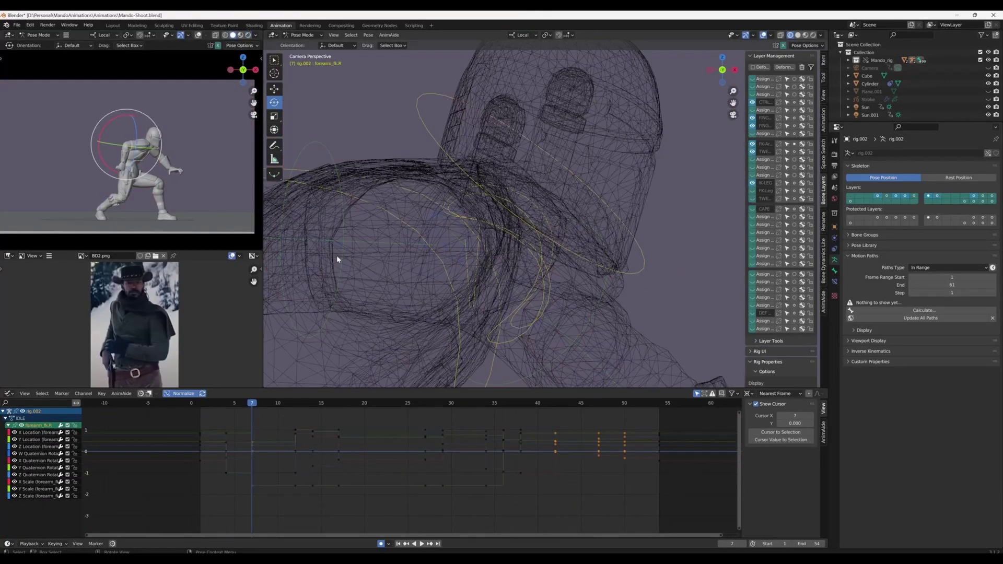
Bring up the interpolation options for the torso and chest rotation keys.
key(t)
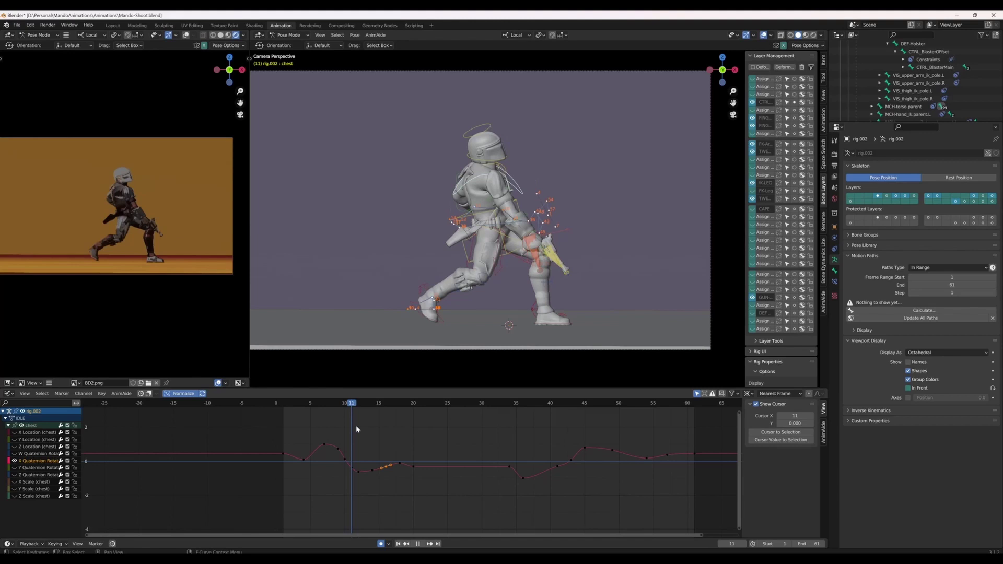
At frame 11, rotate the right forearm control to raise the gun, checking front and side views.
drag(354, 408, 350, 409)
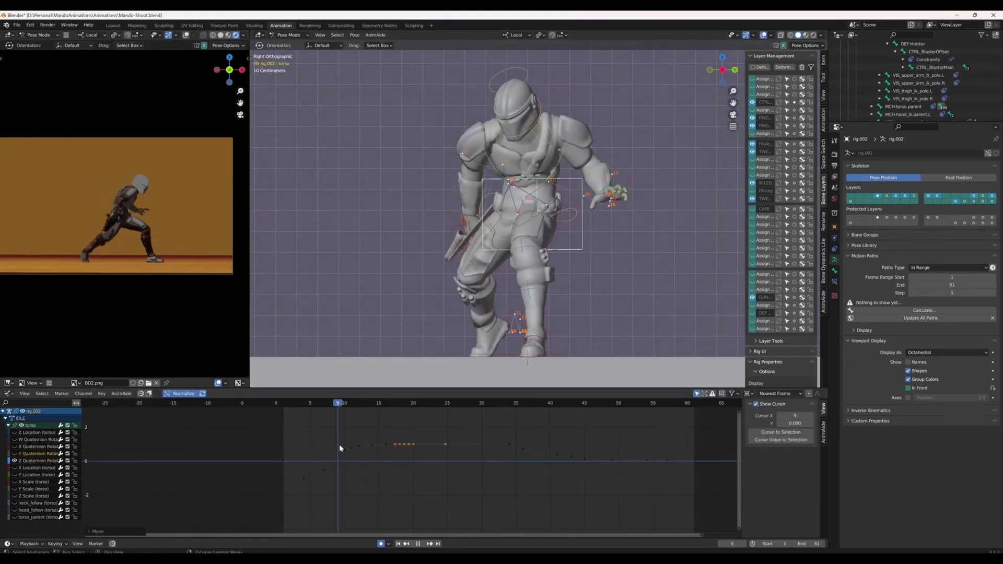
key(KP_1)
scroll(594, 206, down, 3)
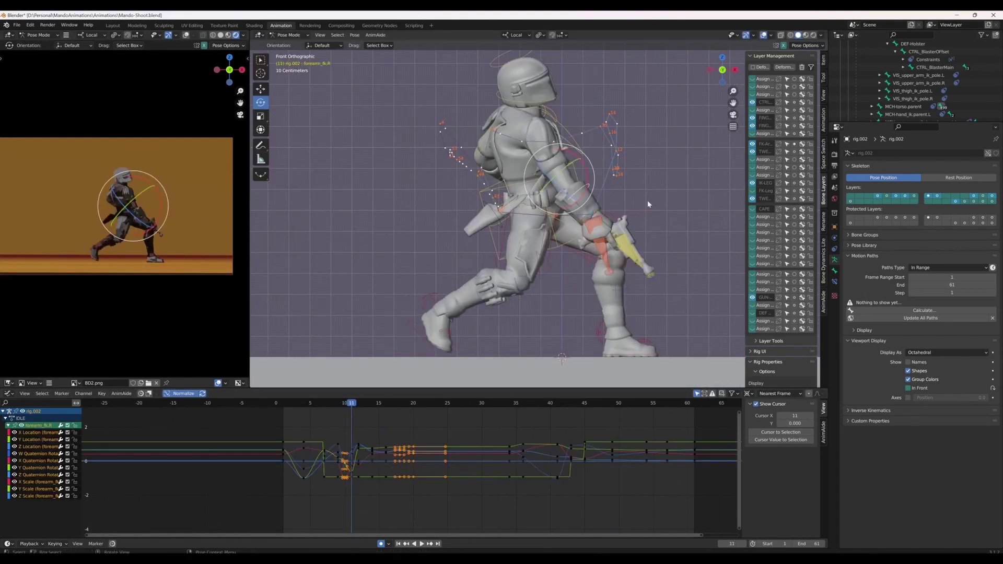
key(r)
click(666, 163)
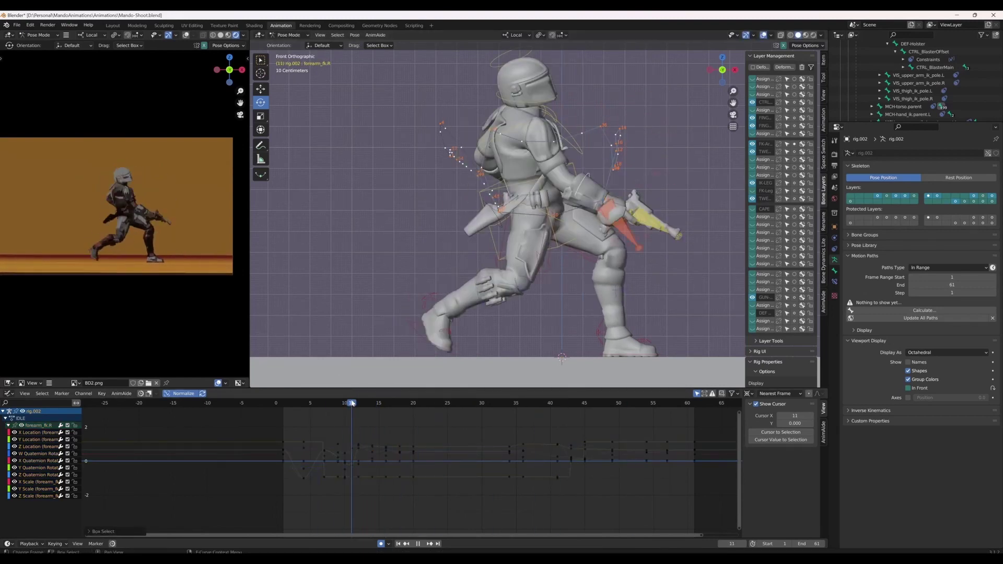
key(KP_6)
key(KP_6)
key(KP_6)
key(KP_6)
key(KP_6)
key(KP_6)
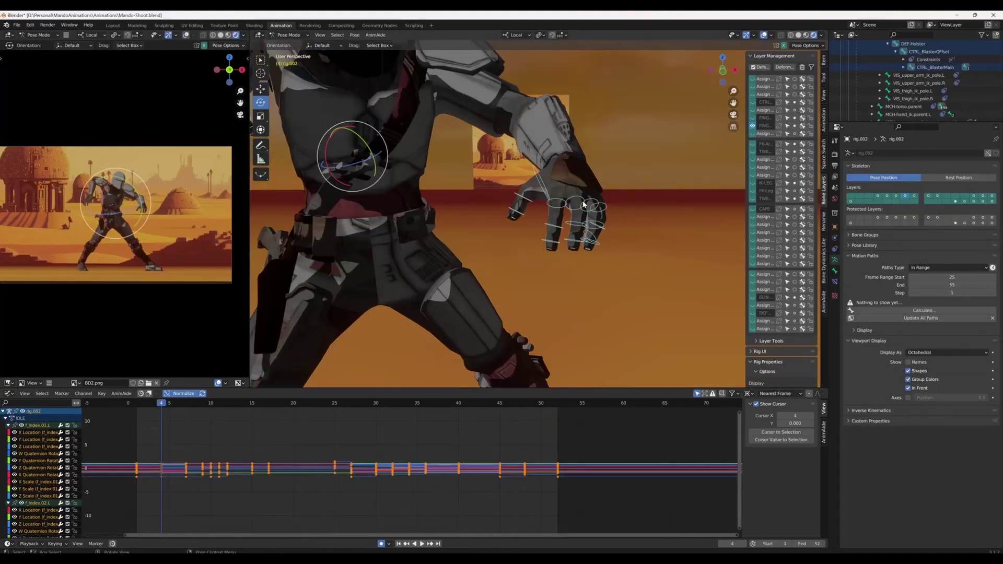
Rotate the left hand bones at frame 30, then select the right middle finger near frame 27.
drag(539, 195, 602, 241)
scroll(606, 237, up, 3)
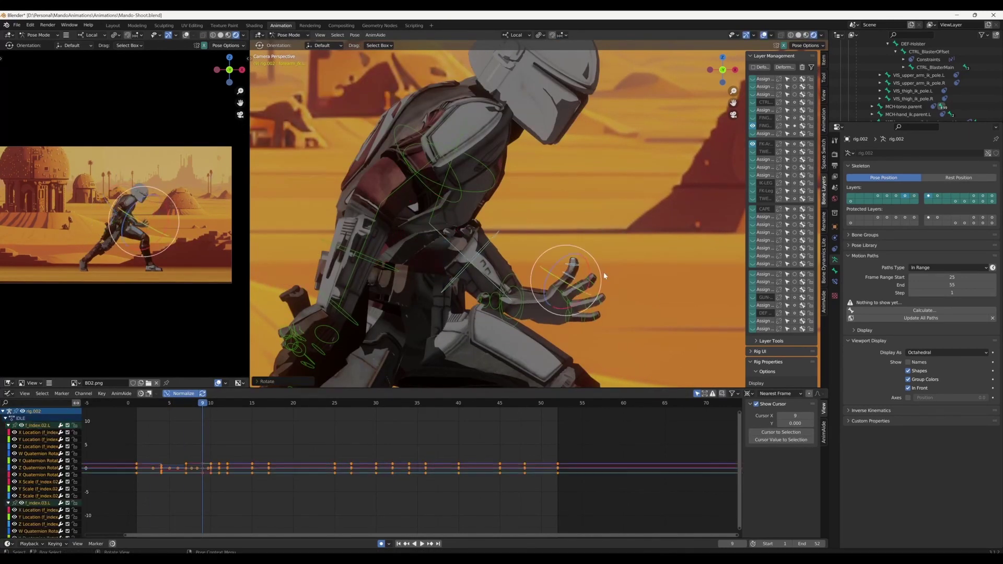
key(space)
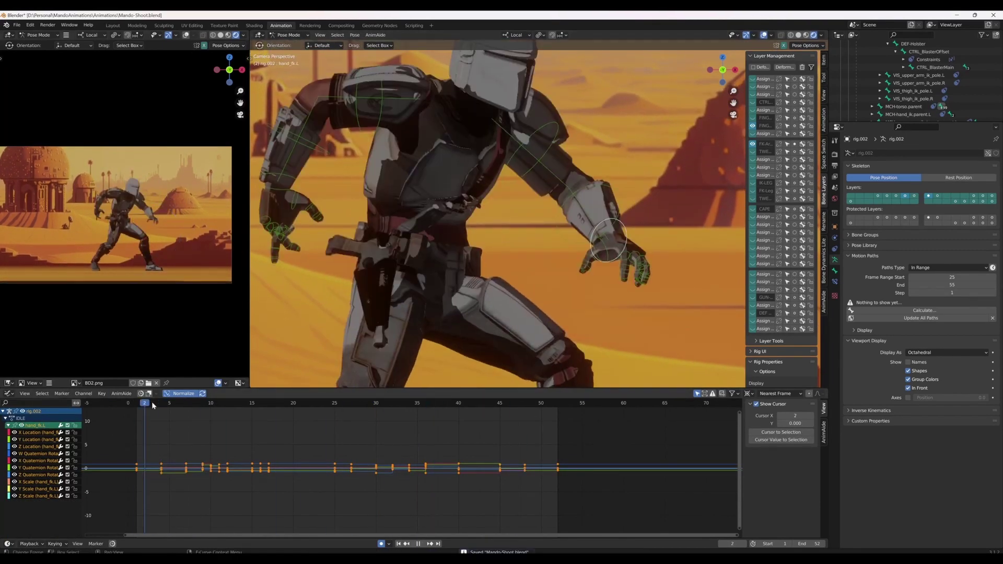
key(space)
key(r)
key(r)
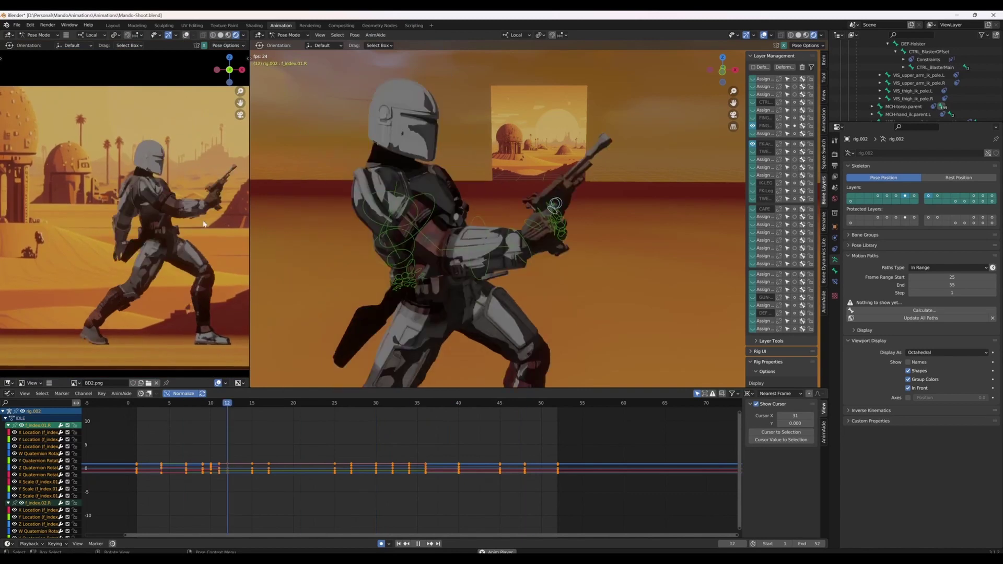
key(space)
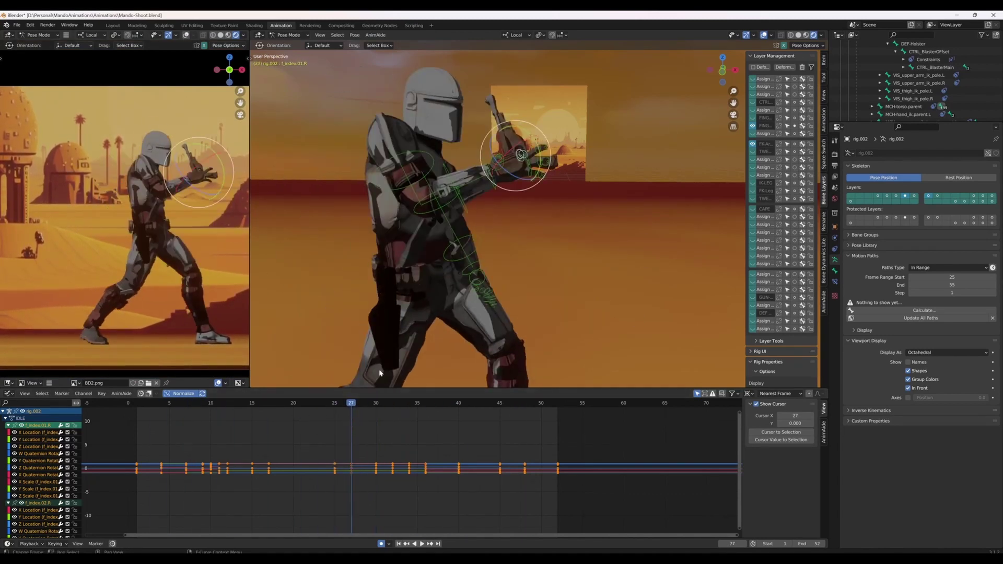
click(548, 132)
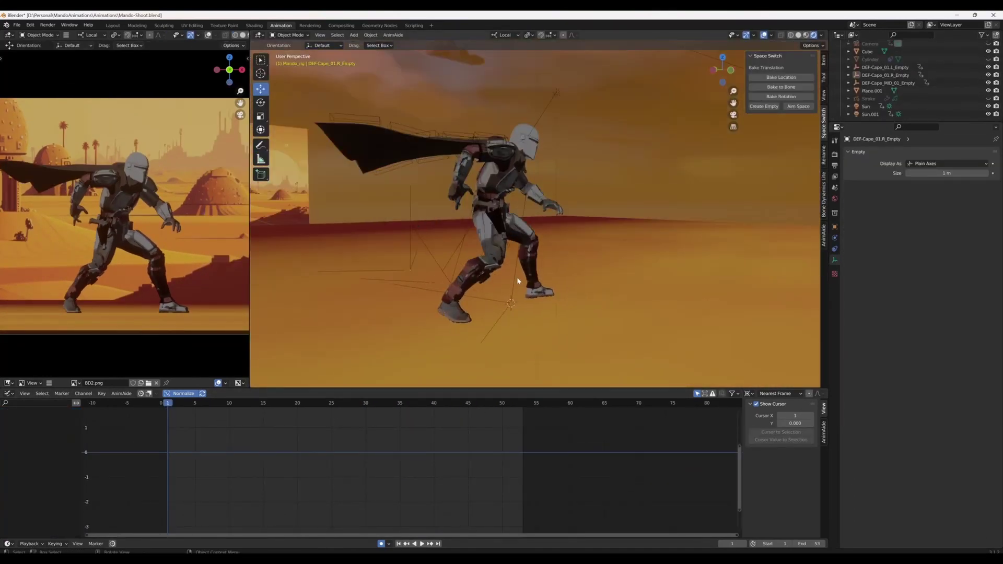
Make the cape empties' keyframes cyclic and offset them by about two frames.
mouse_move(517, 277)
mouse_down()
mouse_move(451, 250)
mouse_move(390, 265)
mouse_up()
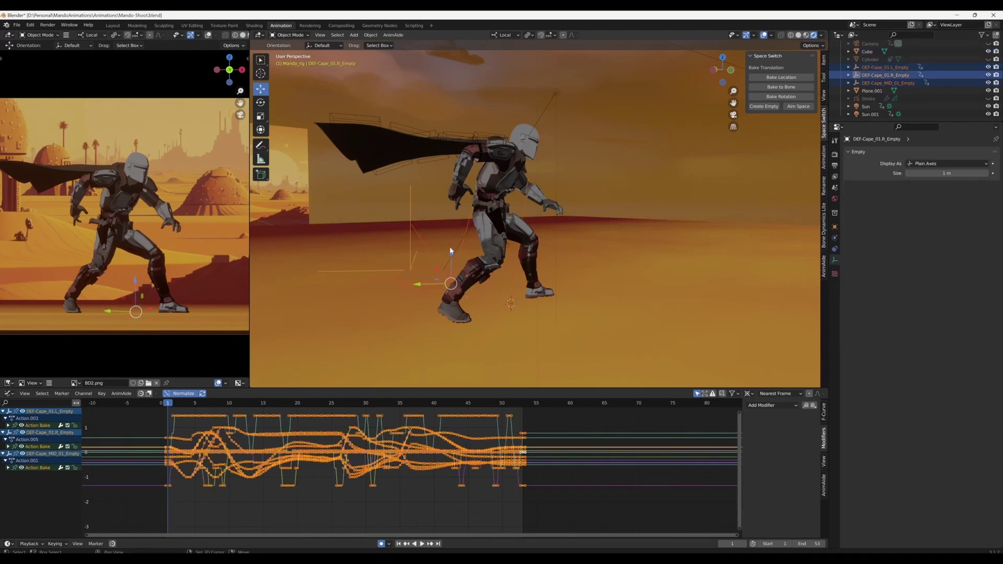
click(166, 445)
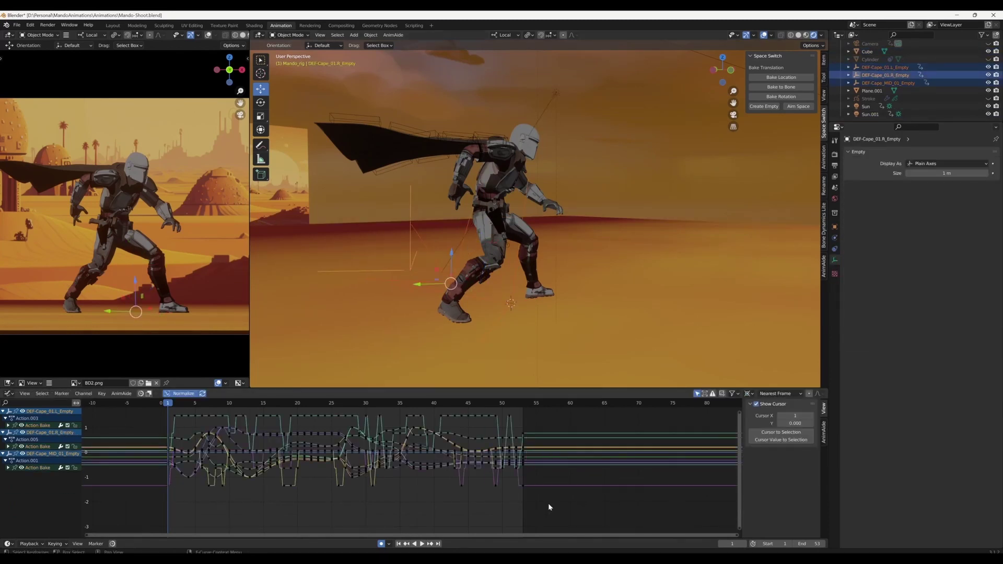
key(a)
key(shift+e)
click(523, 515)
key(g)
click(427, 505)
key(space)
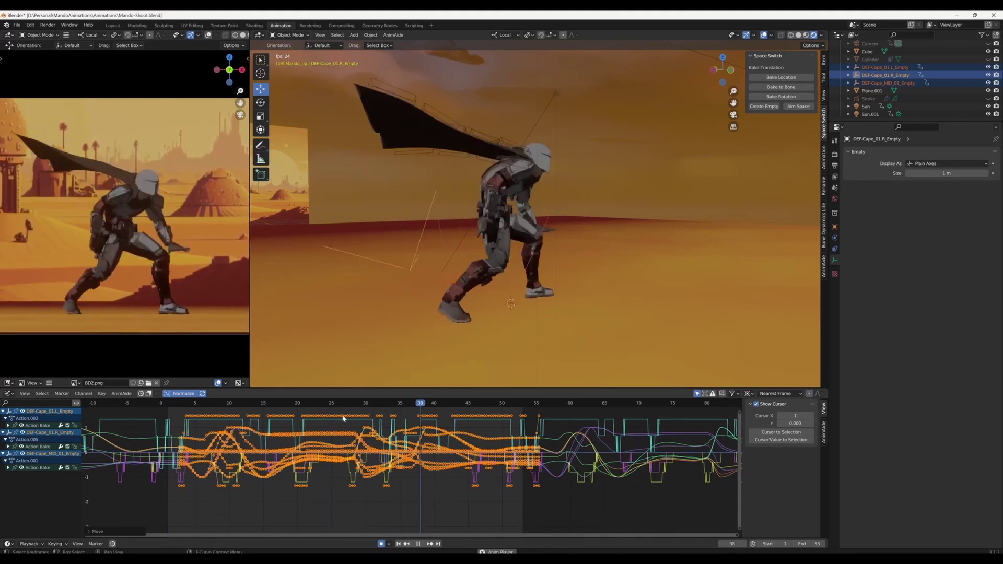
Unhide the ground plane Plane.001 and review the cape motion up to frame 24.
scroll(139, 253, down, 2)
click(192, 406)
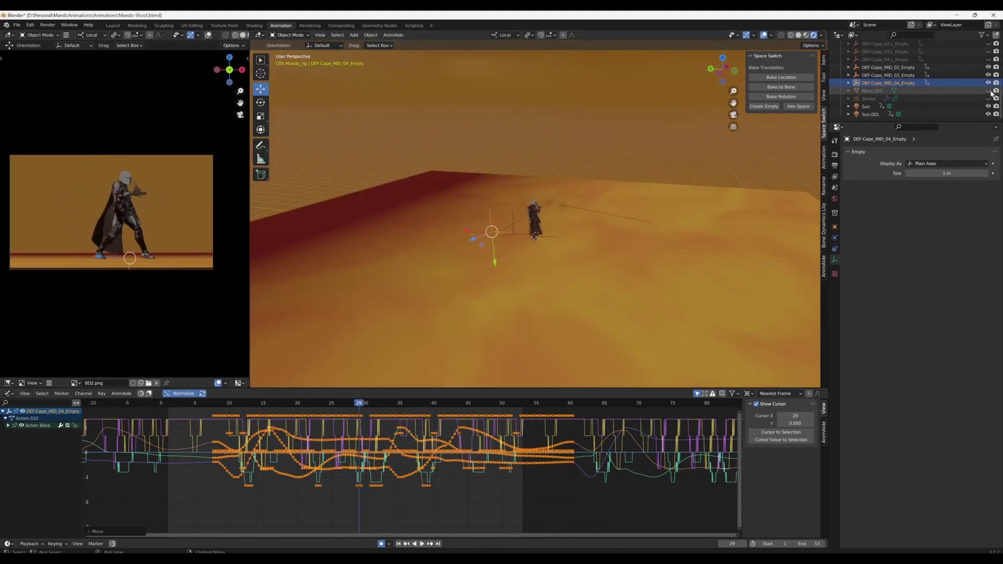
click(989, 91)
key(shift+Left)
key(space)
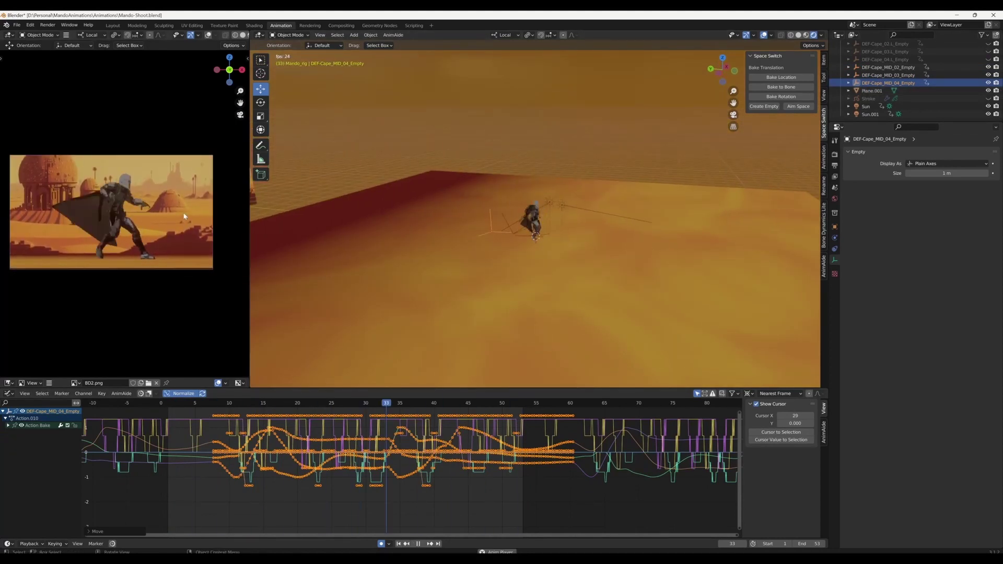
scroll(533, 233, up, 5)
click(533, 233)
key(space)
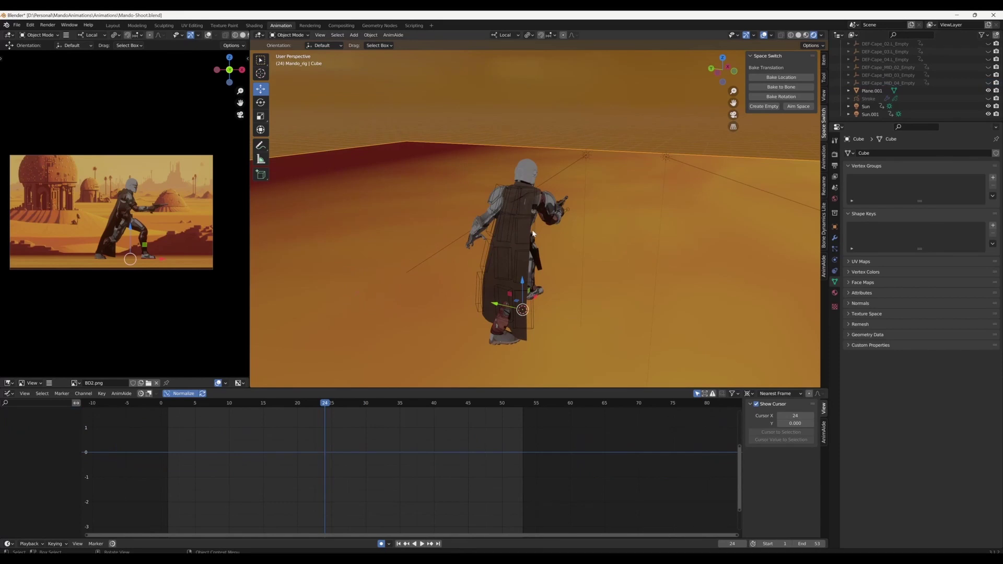
Delay three cape empties' keys by about six frames and bake the cape bone rotations.
click(533, 233)
key(ctrl+Tab)
click(530, 309)
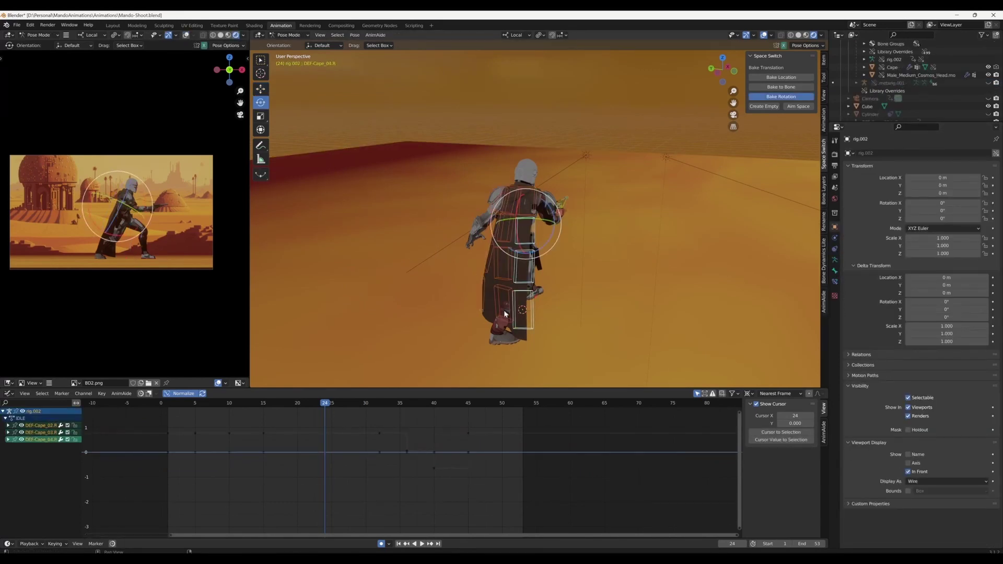
scroll(505, 313, down, 3)
key(ctrl+Tab)
click(570, 291)
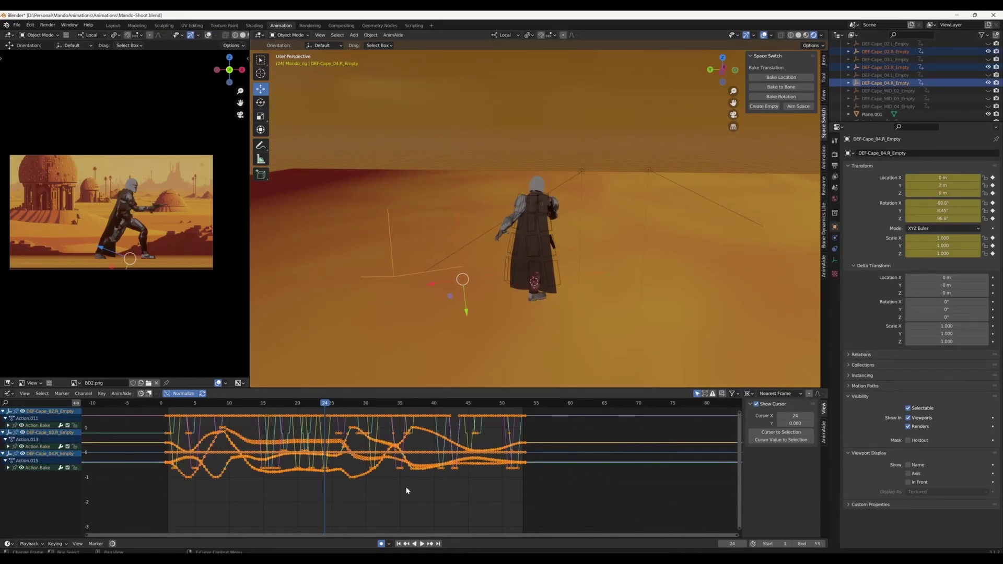
key(g)
click(408, 455)
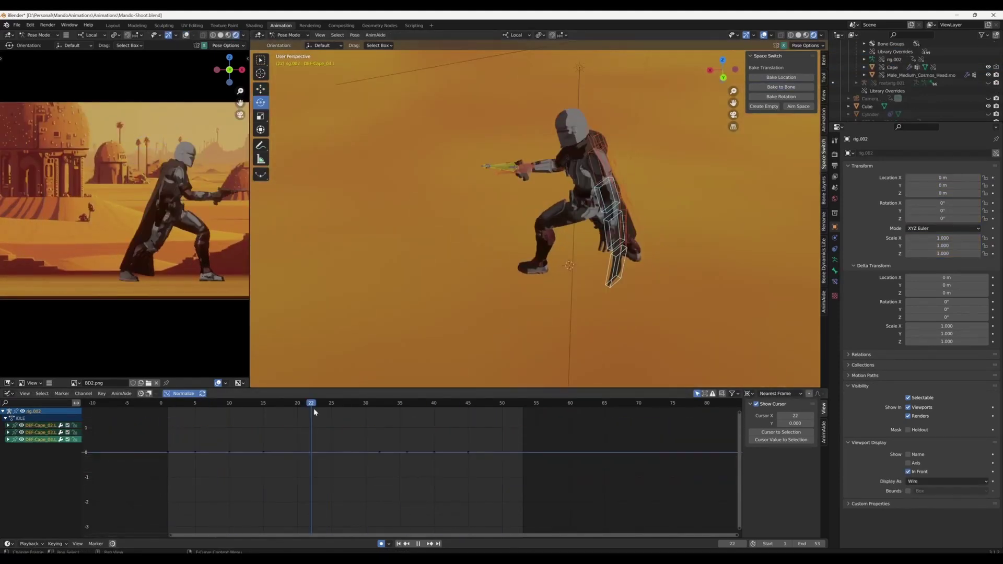
click(805, 98)
key(space)
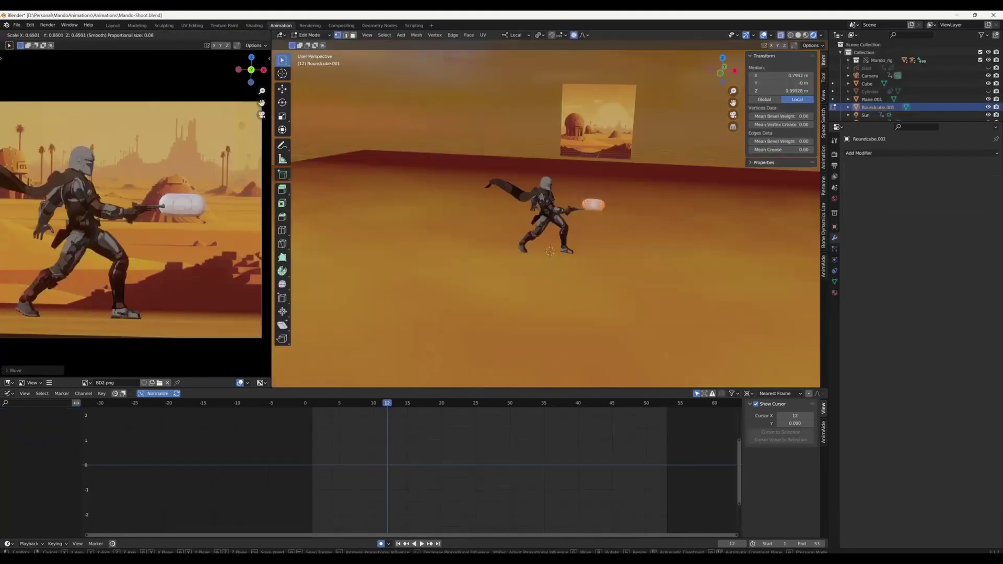
Shape the bolt mesh at the barrel tip using a proportional-falloff move from the top view.
click(201, 218)
key(KP_7)
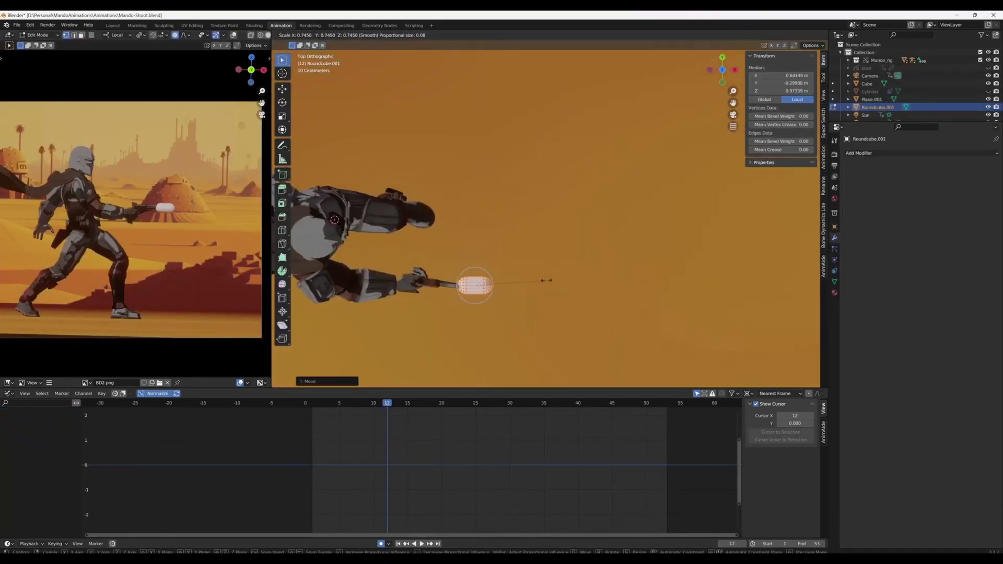
right_click(503, 280)
scroll(512, 288, up, 4)
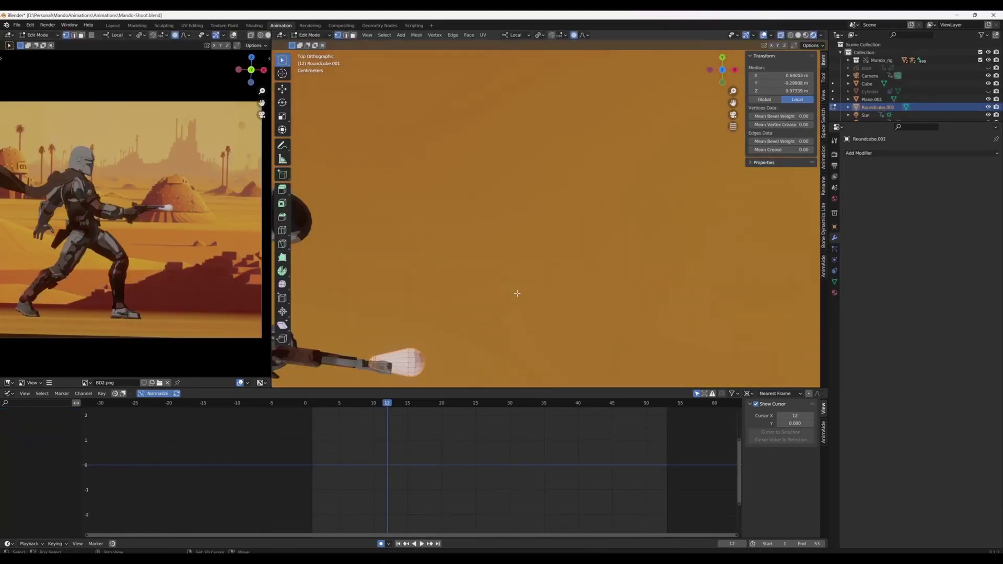
scroll(162, 209, up, 5)
key(g)
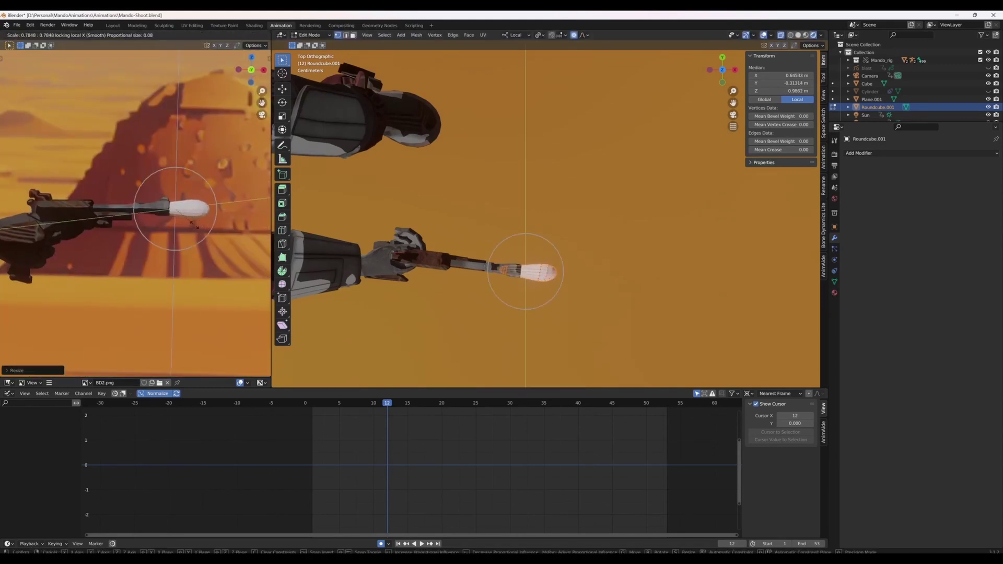
right_click(494, 401)
right_click(541, 277)
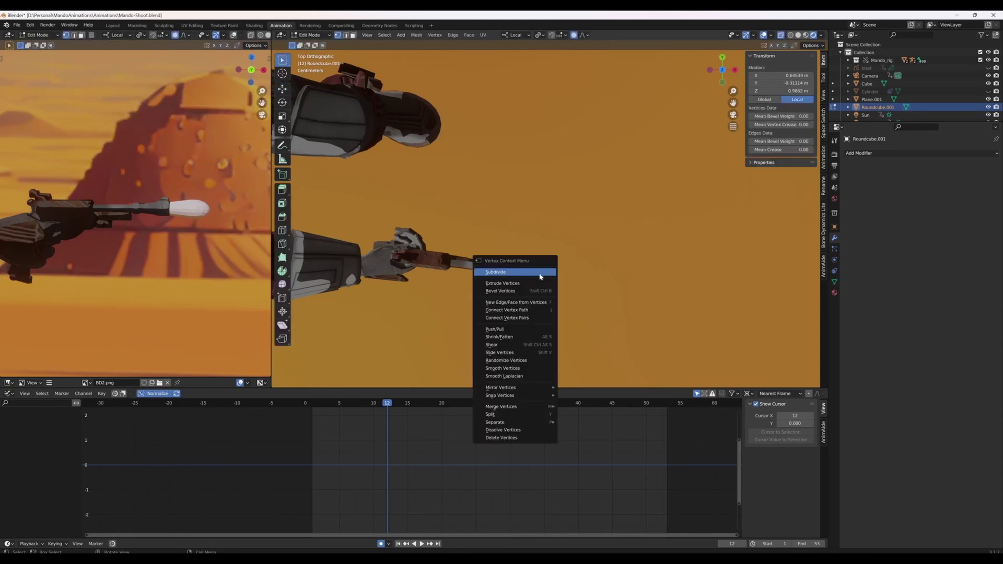
key(Tab)
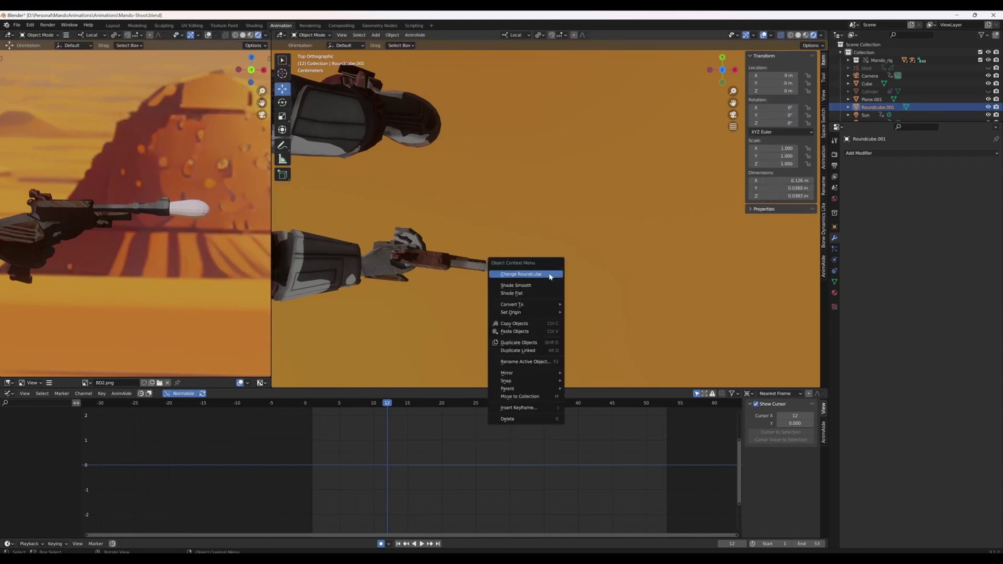
Give the bolt's material an Emission surface with a red colour.
click(835, 293)
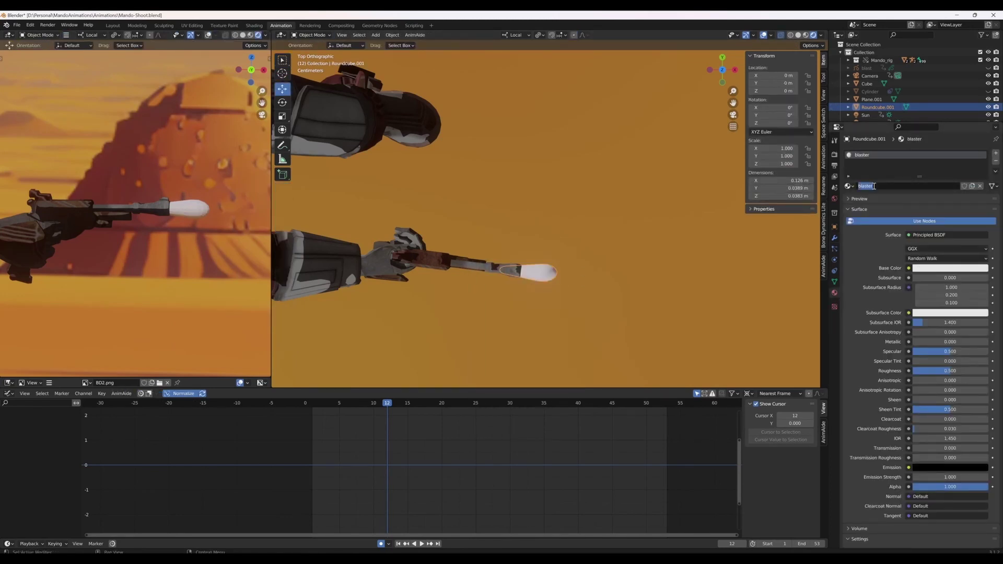
click(935, 235)
click(920, 256)
click(950, 249)
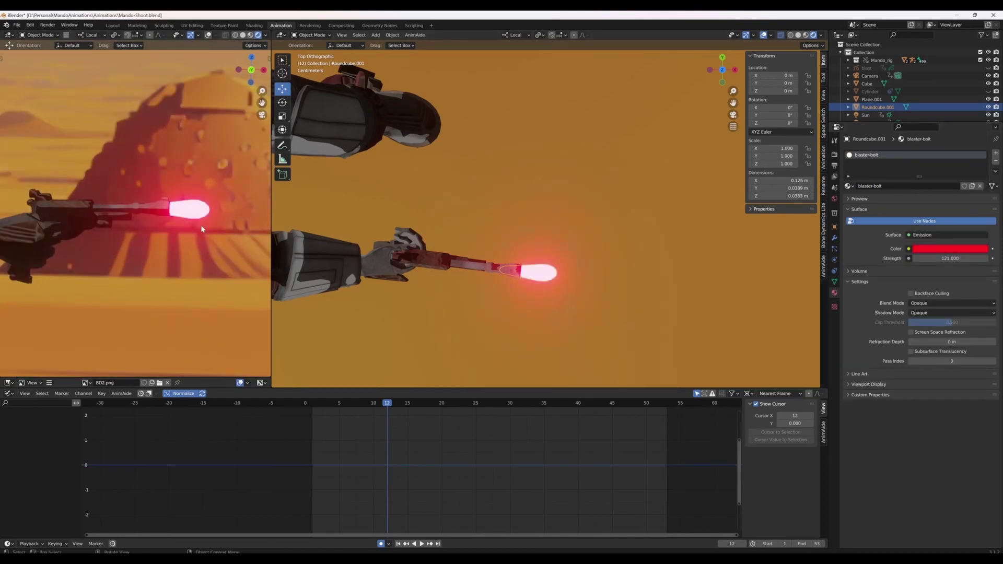
key(space)
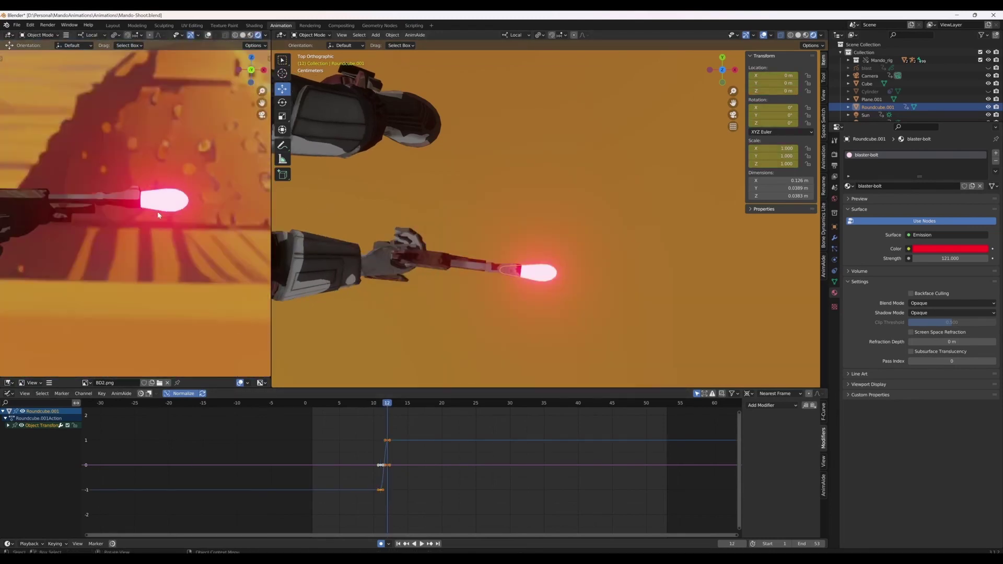
Stop playback and set the blaster bolt's origin to its geometry.
key(space)
click(392, 35)
mouse_move(413, 65)
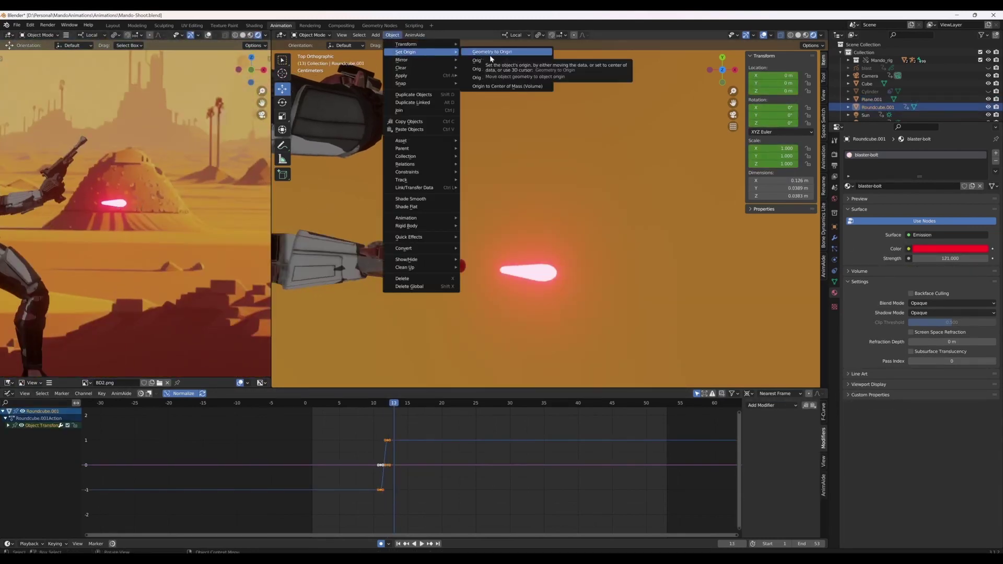
click(491, 65)
click(388, 403)
Move the bolt to the gun muzzle at frame 12, checking front and top views.
scroll(550, 260, down, 5)
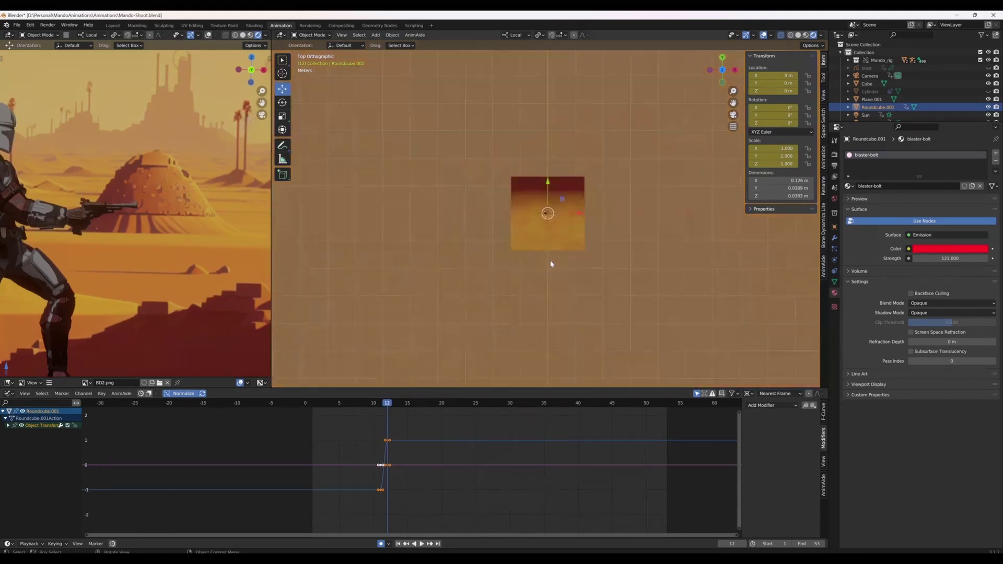
key(KP_1)
scroll(566, 219, up, 3)
key(g)
click(592, 120)
key(KP_7)
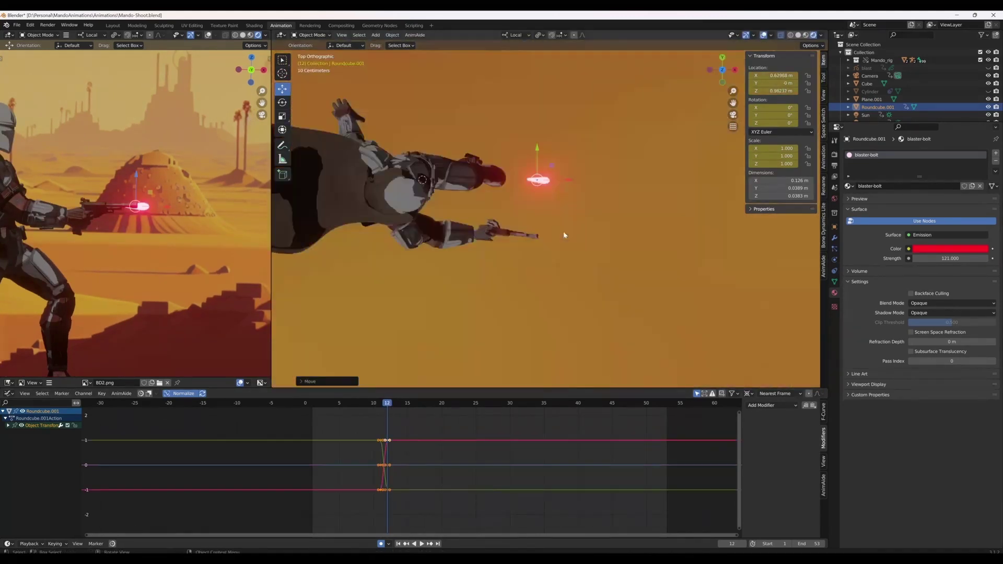
scroll(564, 231, up, 3)
key(g)
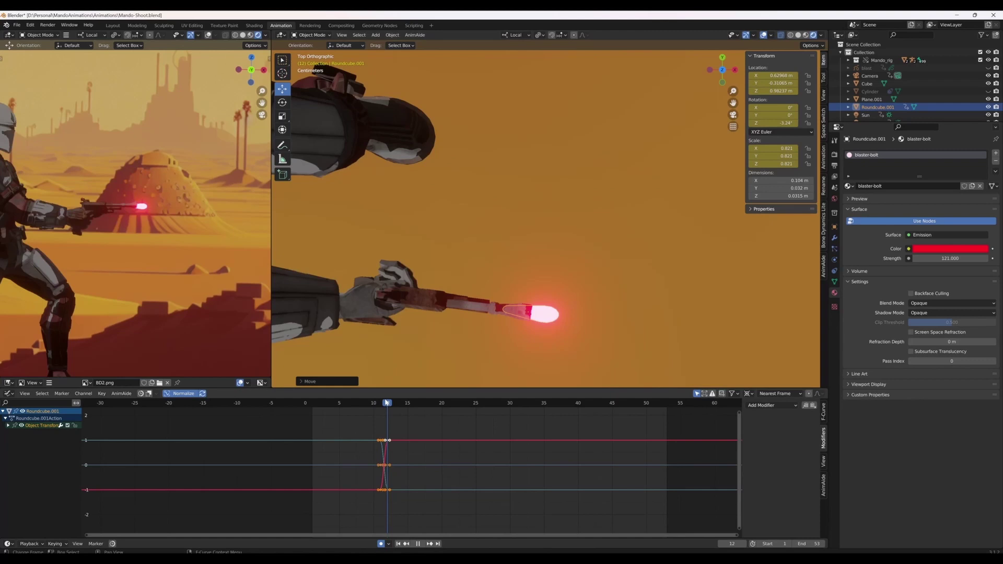
On the next frame, move the bolt outward and stretch it along its local X axis.
key(space)
key(KP_Decimal)
key(space)
scroll(150, 226, down, 6)
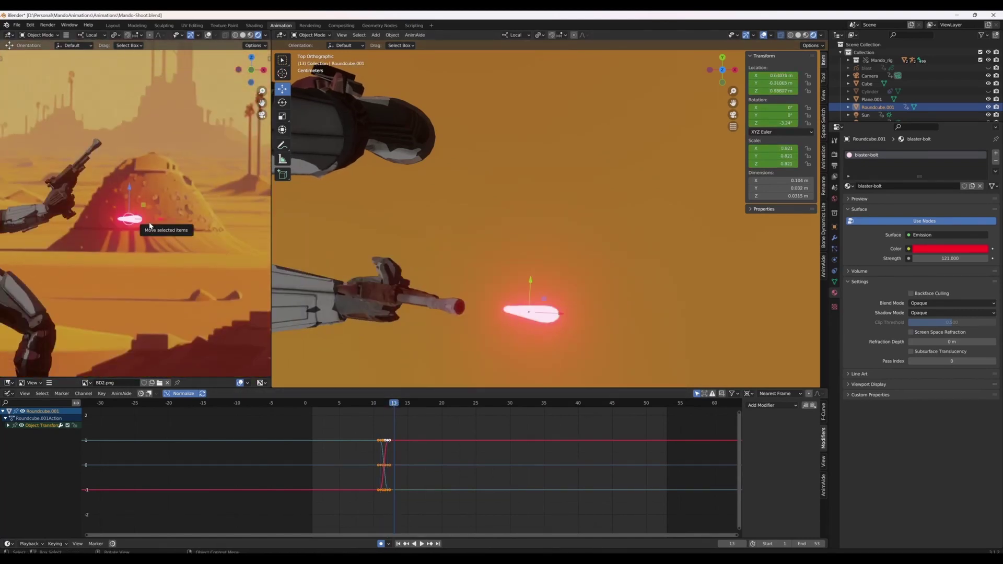
key(Escape)
scroll(189, 237, down, 4)
key(Right)
key(g)
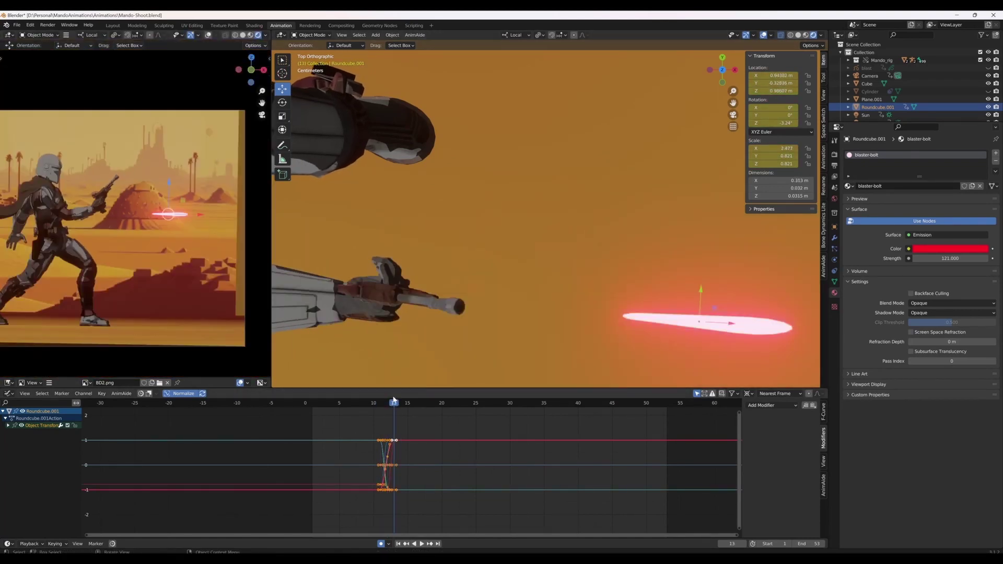
key(Return)
key(s)
key(x)
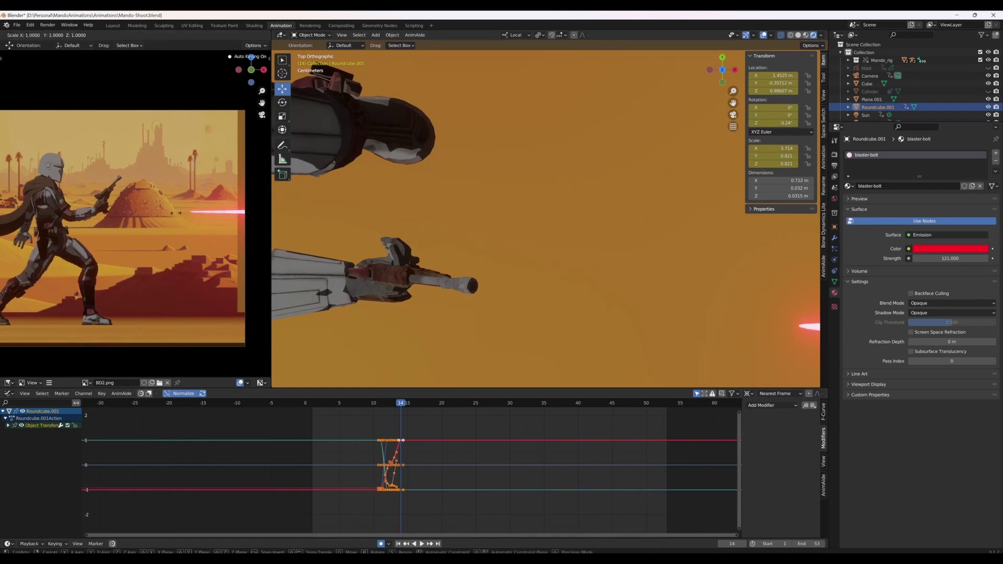
At frame 15, move the bolt further forward along its local length.
key(Right)
key(g)
key(x)
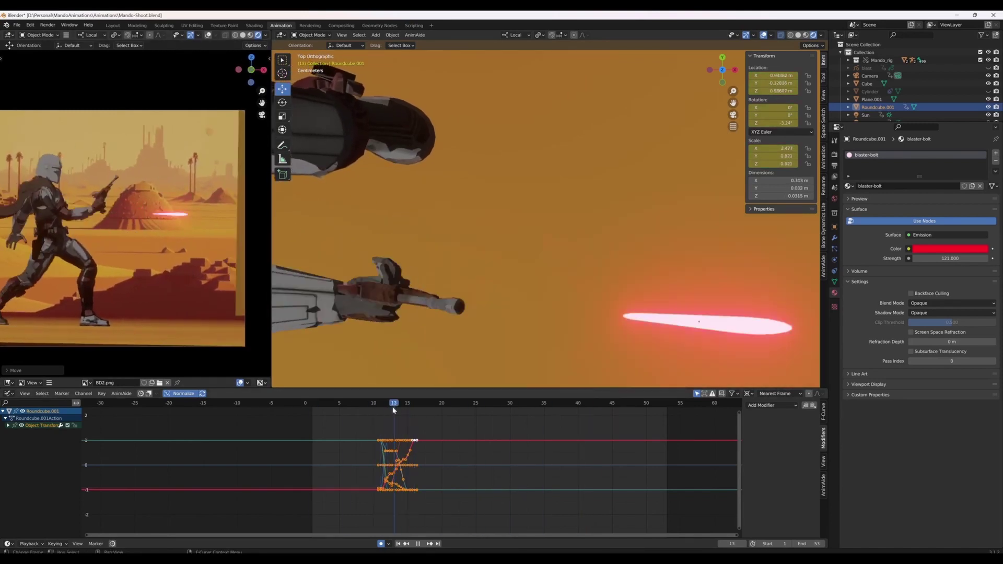
key(space)
click(541, 327)
Play the bolt shot through the scene camera, then return the playhead to frame 12.
scroll(159, 241, up, 5)
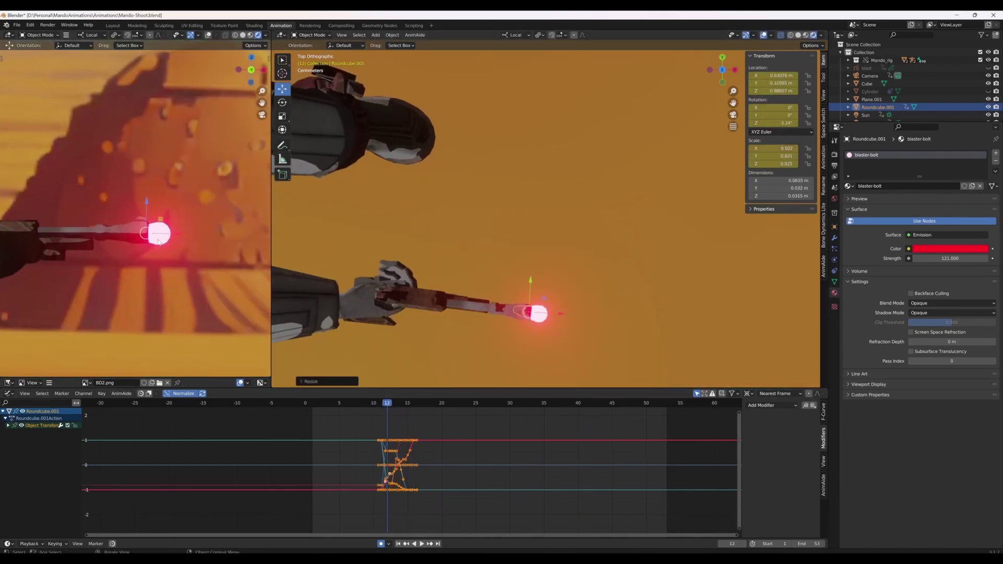
key(space)
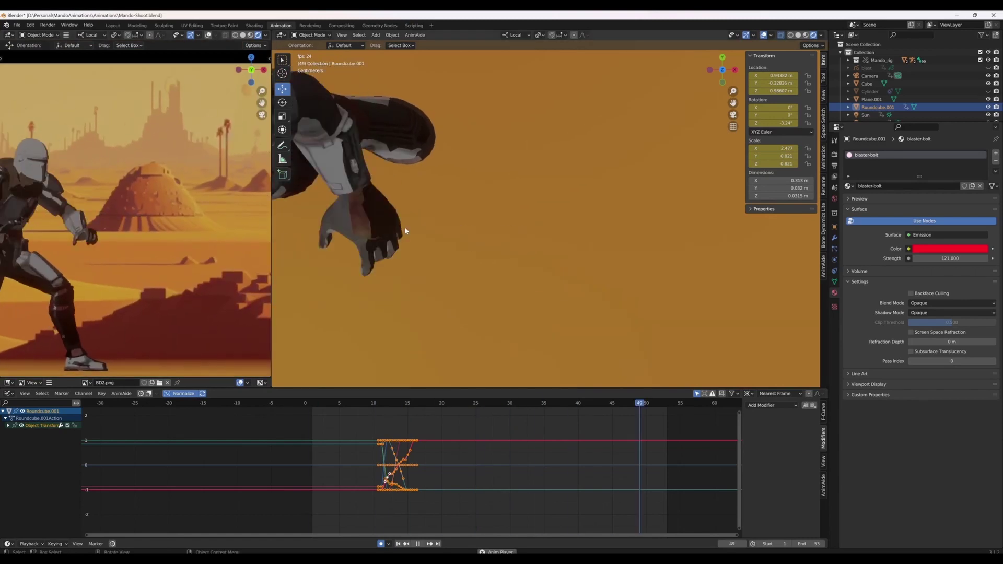
key(KP_0)
scroll(591, 226, up, 4)
key(space)
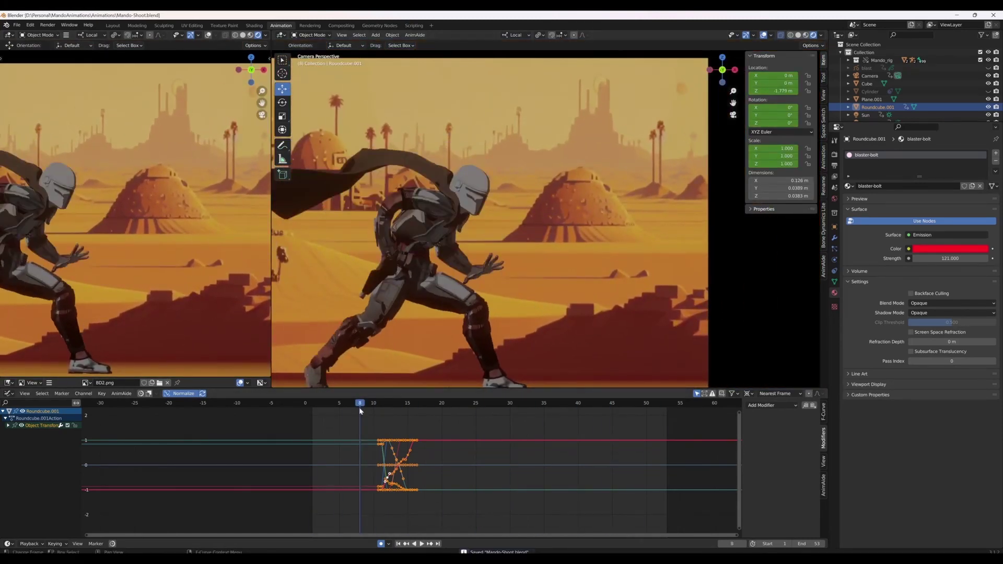
drag(360, 411, 388, 411)
key(shift+a)
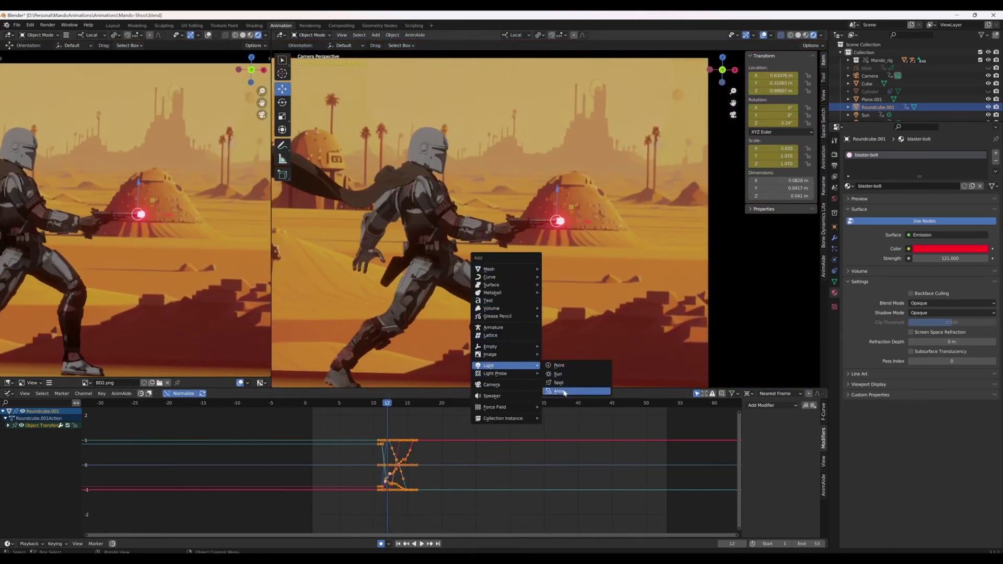
Add an area light with 100000 W power and place it just in front of the gun.
click(564, 392)
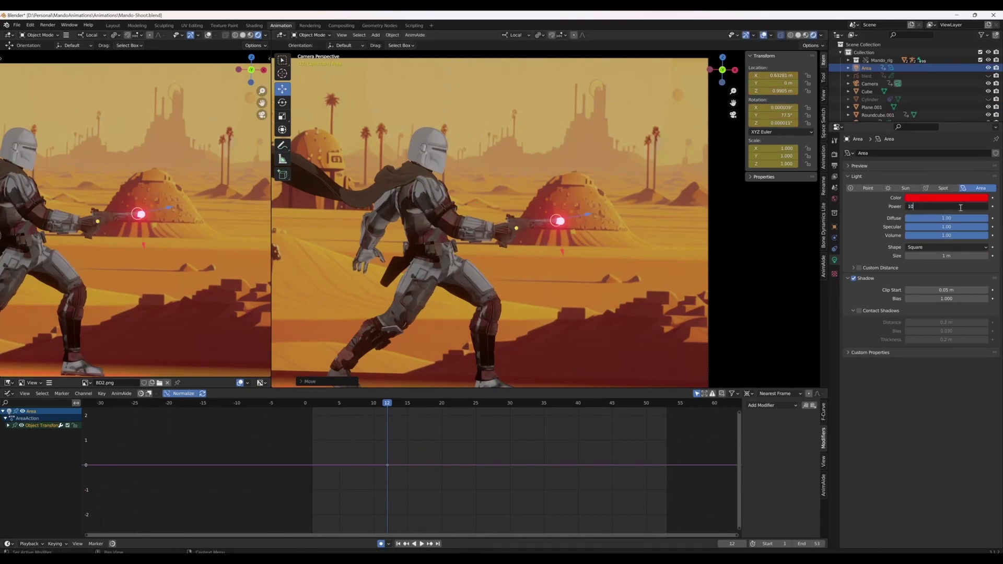
text(0000)
key(Return)
scroll(627, 209, down, 3)
middle_drag(680, 157, 535, 273)
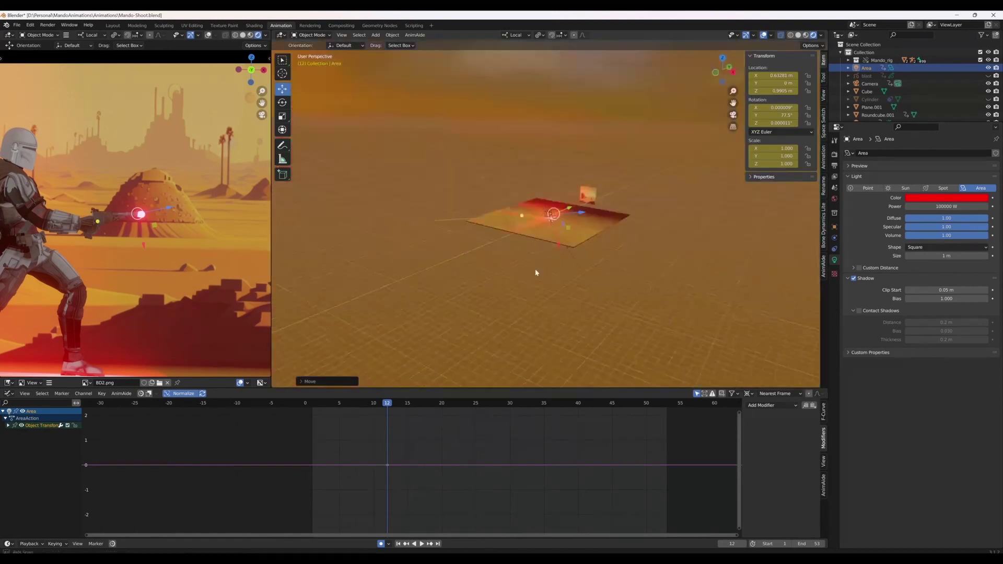
key(KP_Decimal)
middle_drag(477, 226, 679, 220)
key(KP_1)
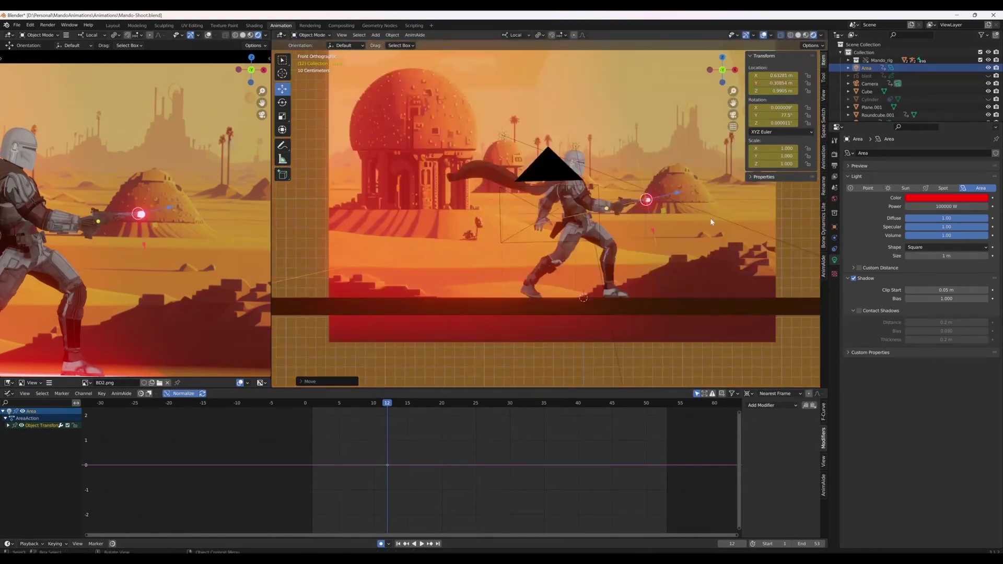
click(738, 199)
key(g)
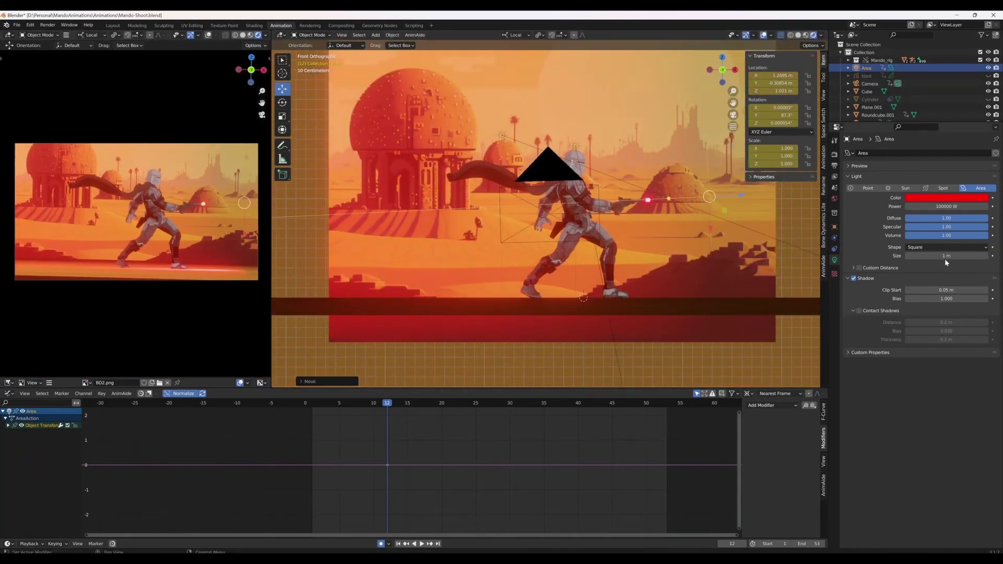
Change the light type to Point after trying Spot and Sun.
click(943, 188)
middle_drag(601, 235, 698, 197)
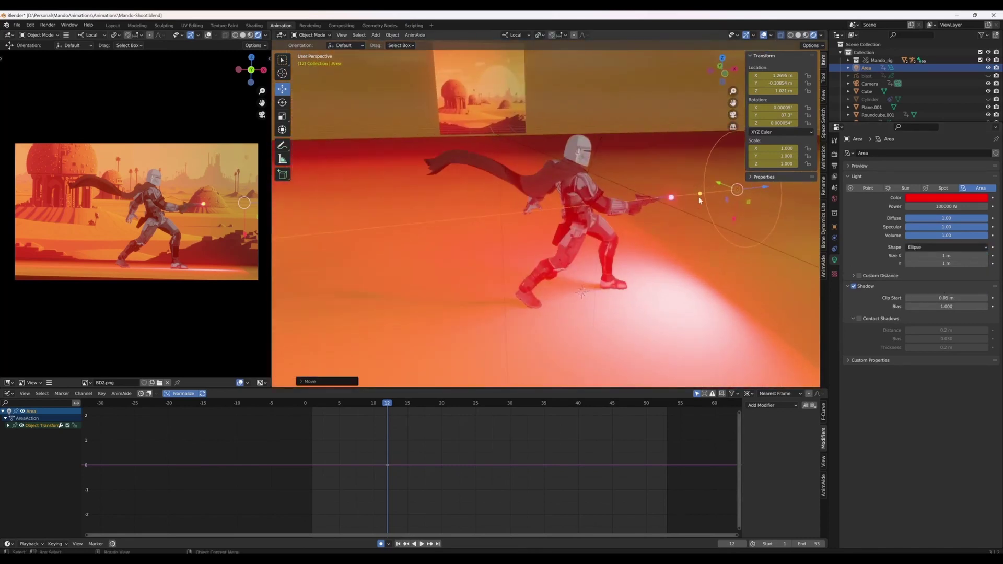
click(904, 189)
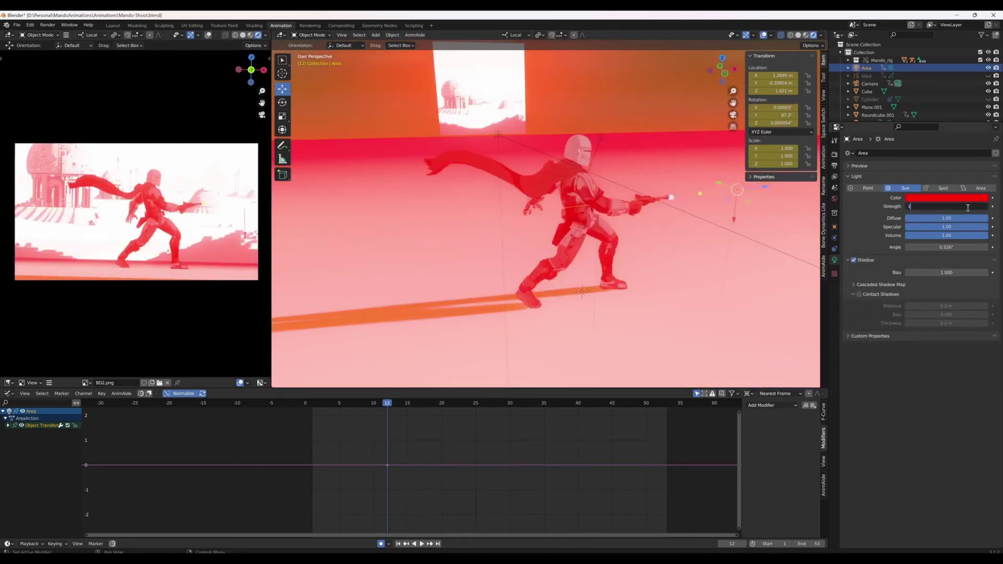
click(866, 189)
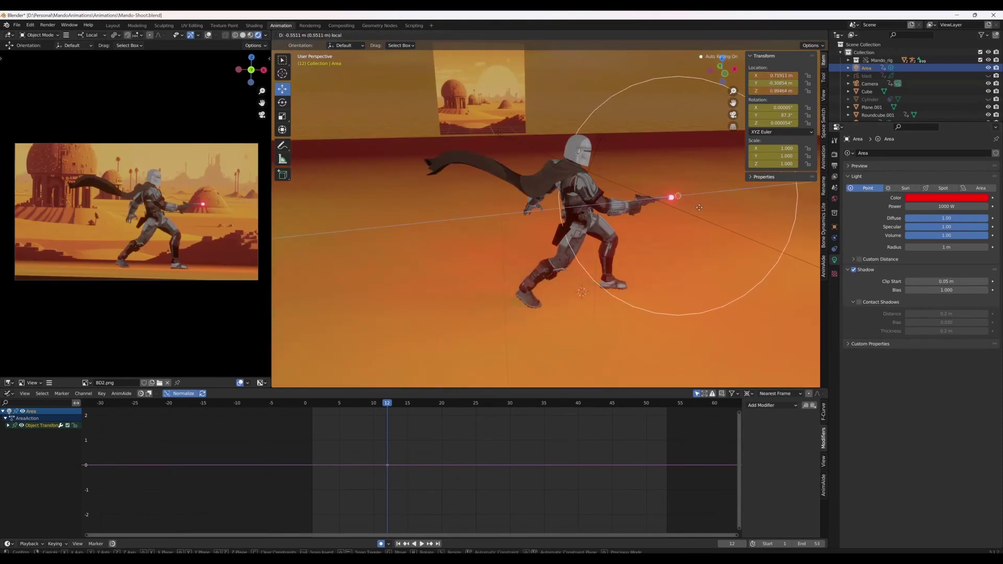
Keyframe the light power at 0 W and 1 MW so it flashes with the shot, then play back.
drag(912, 207, 930, 206)
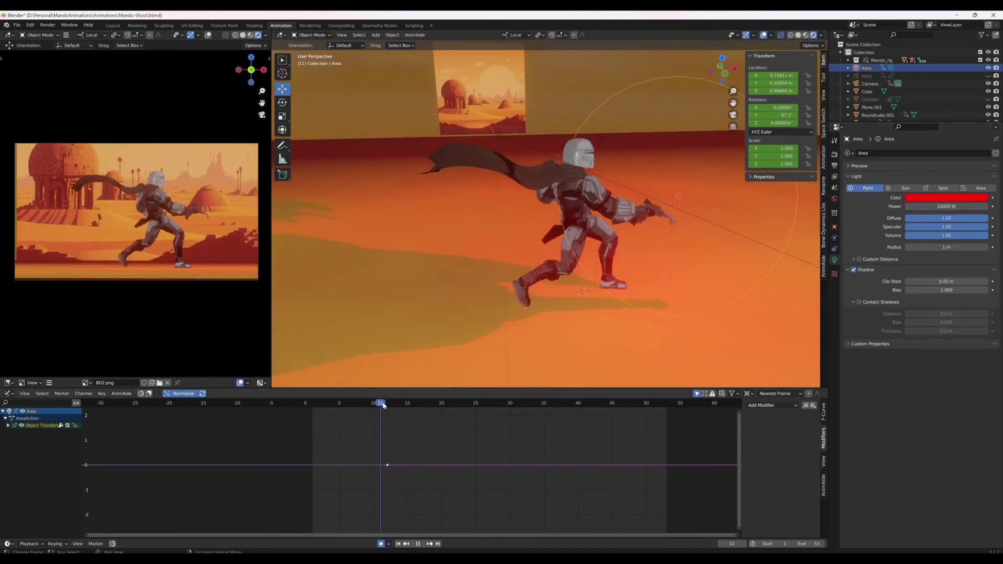
double_click(926, 207)
text(0)
key(Return)
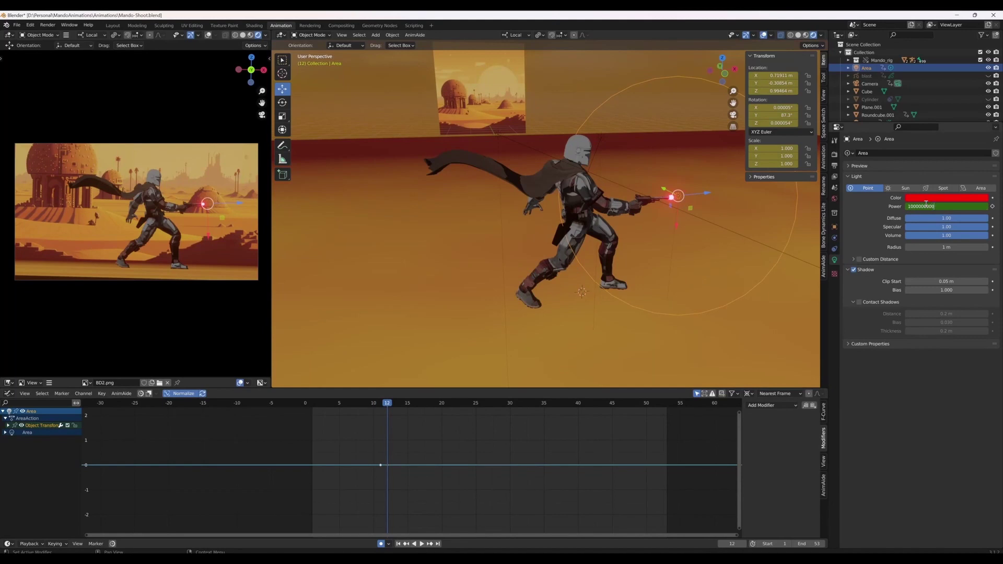
key(Return)
key(space)
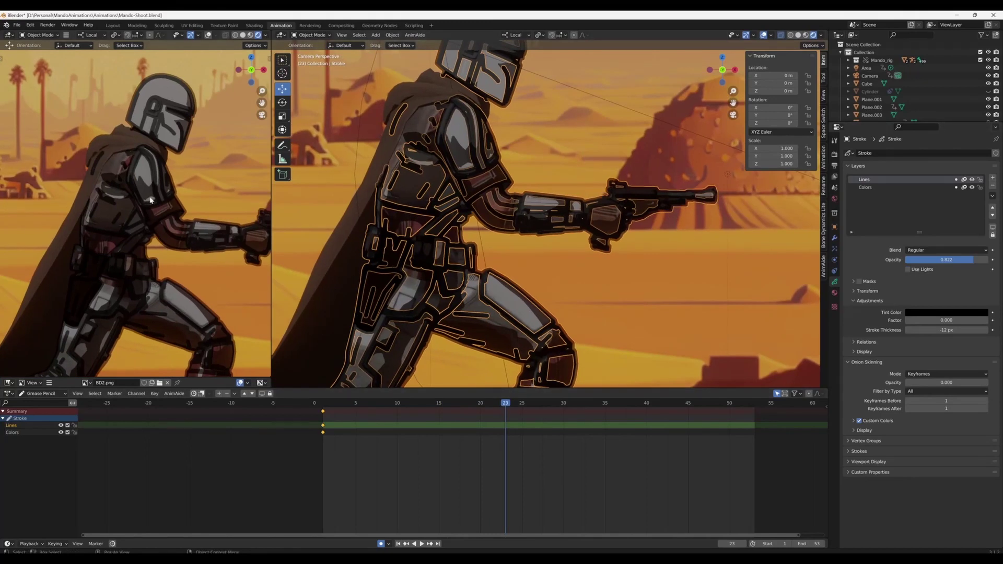
Thin the grease-pencil outlines to a stroke thickness of -21.
click(835, 238)
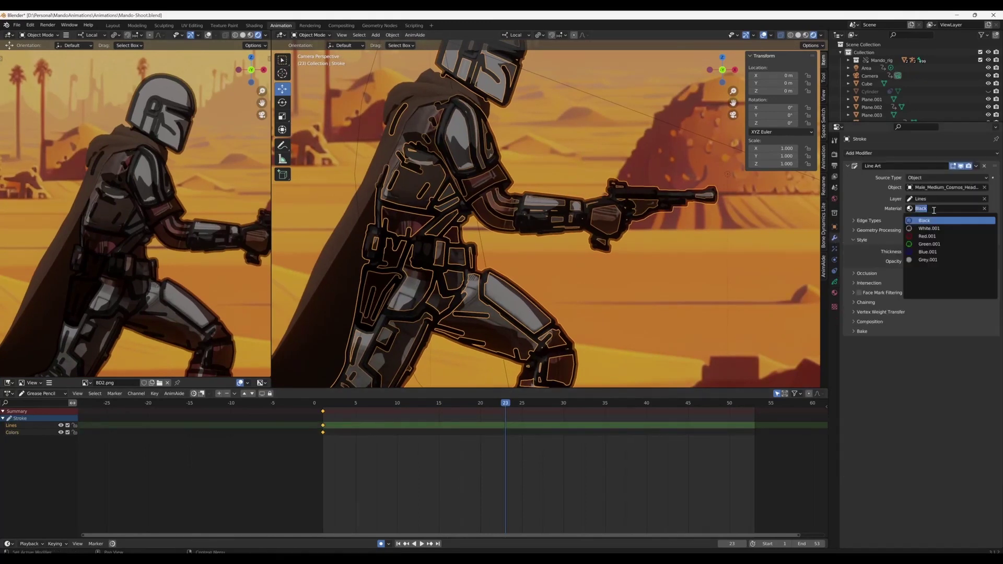
click(834, 282)
drag(950, 330, 930, 330)
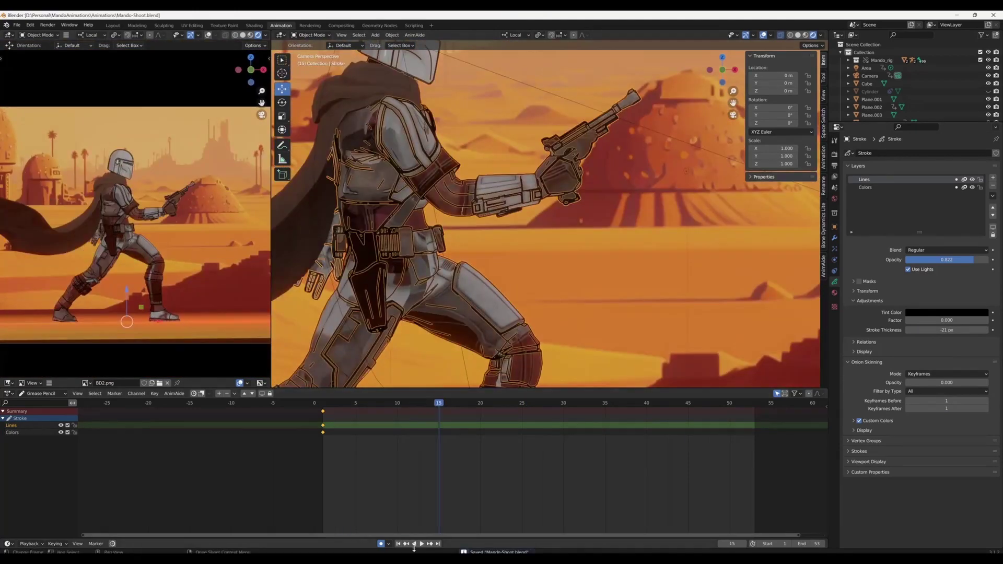
key(Escape)
Add a Line Art modifier outlining the Cape on the Lines layer with Black material.
click(834, 238)
click(920, 153)
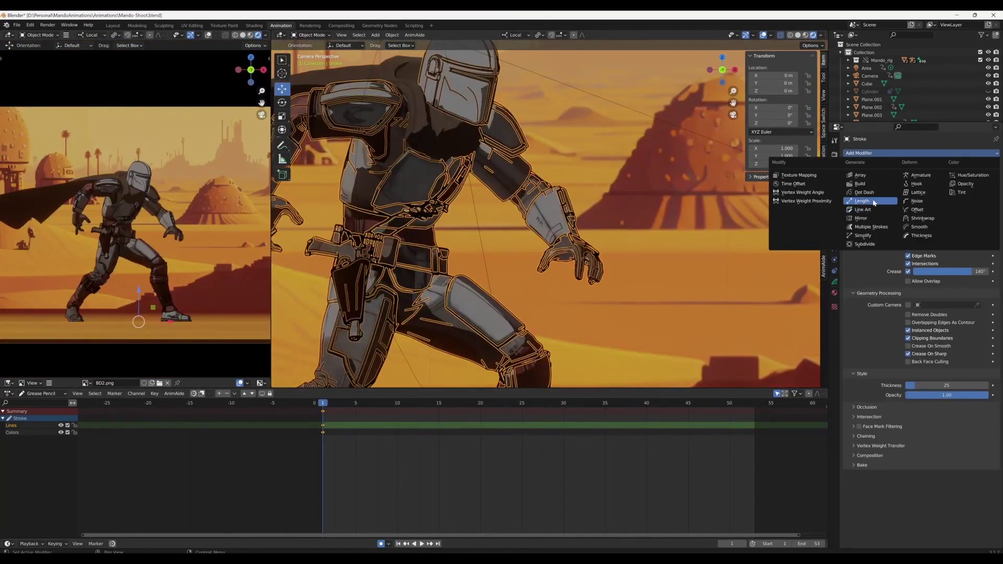
click(881, 194)
click(948, 219)
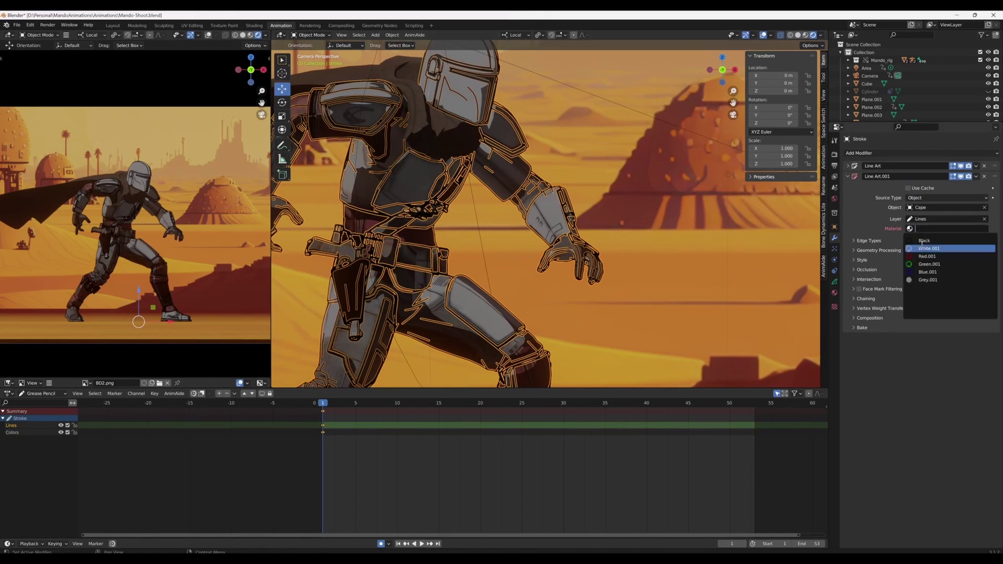
click(920, 236)
click(949, 229)
click(920, 245)
Fit the camera view, play the shot, and save Mando-Shoot.blend.
key(Home)
click(608, 235)
key(space)
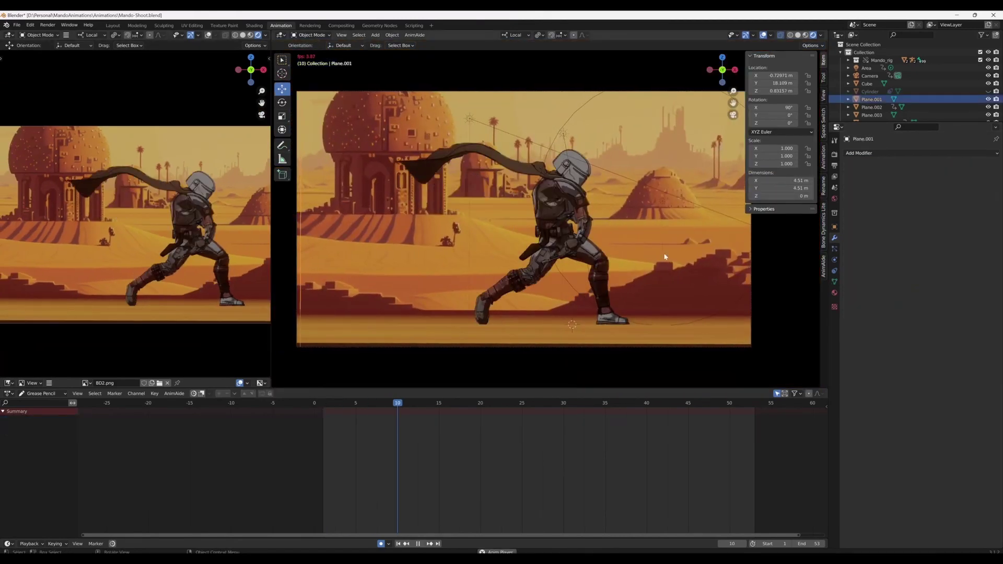
key(Escape)
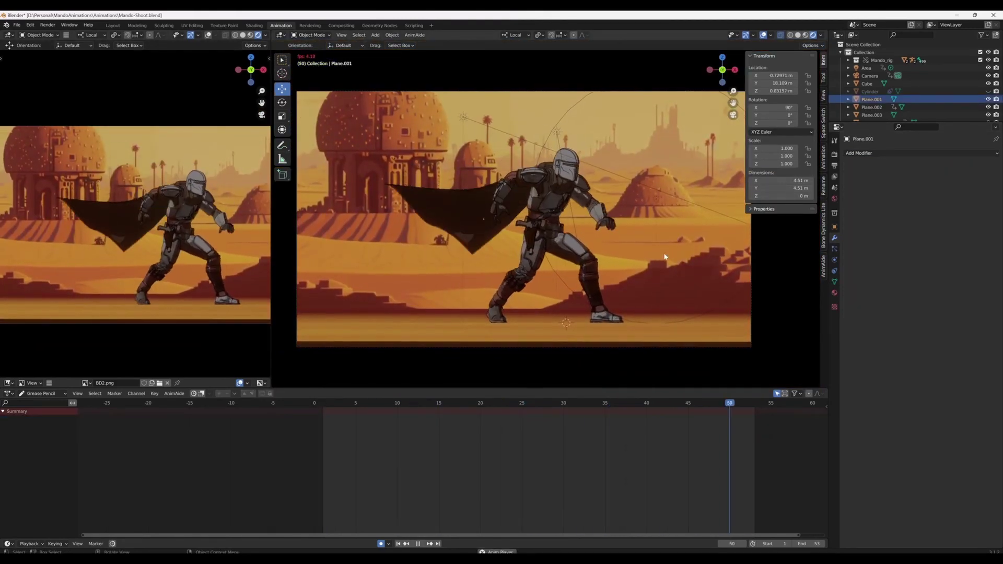